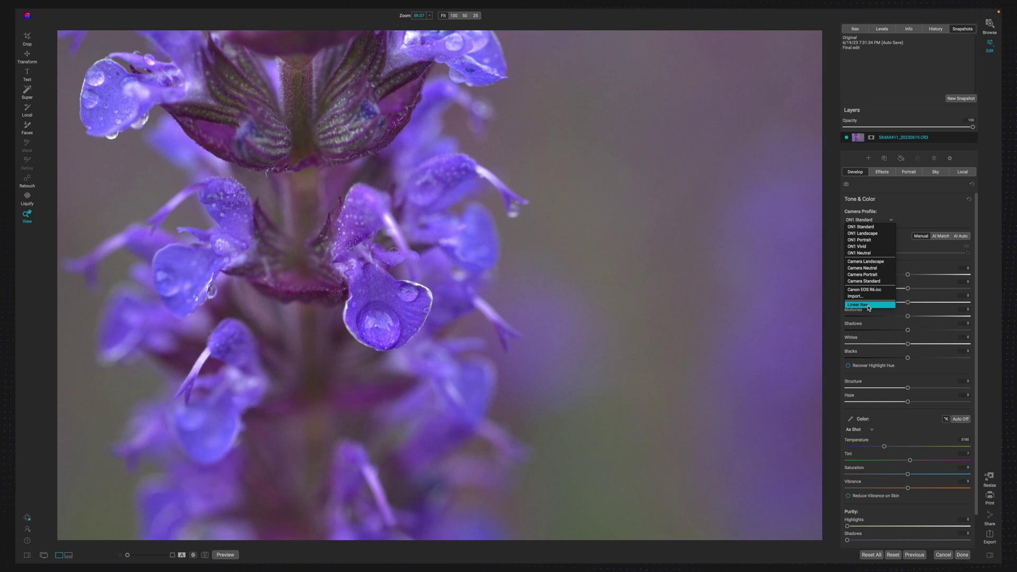
Step: Set the photo's camera profile to Linear Raw and apply the AI Match tone adjustment
click(869, 306)
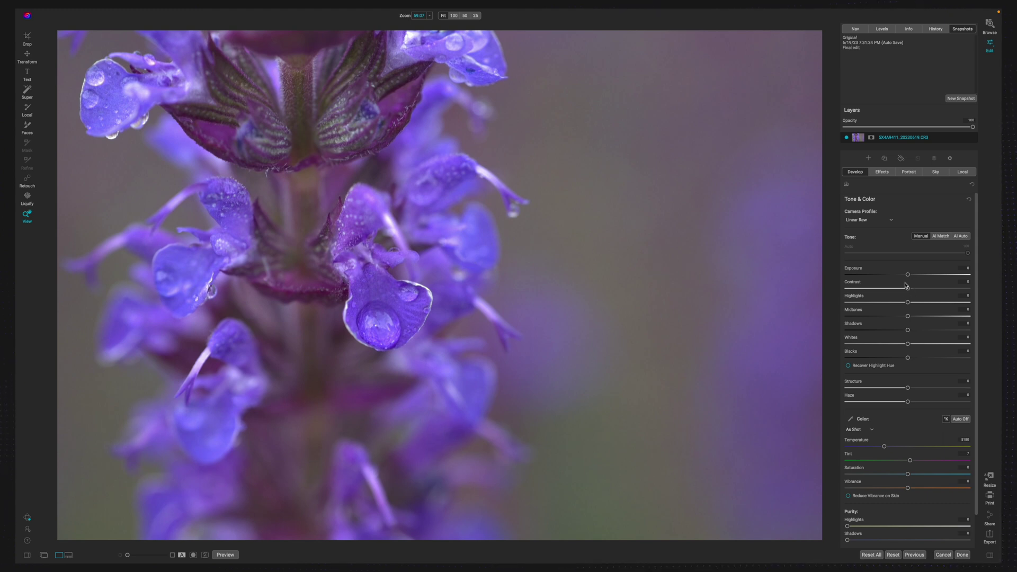
click(942, 237)
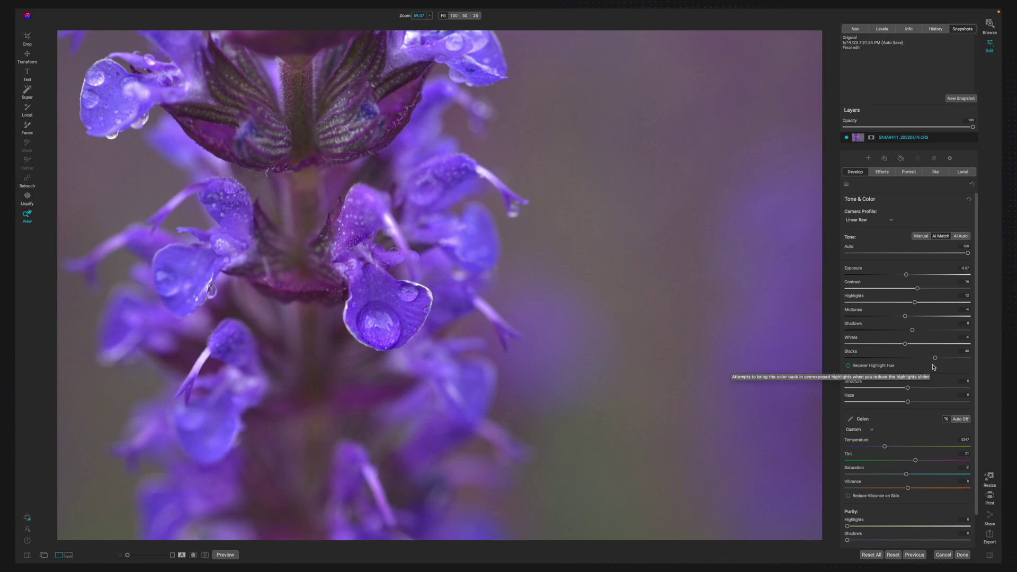
Step: Fine-tune the tone with Contrast 20, Midtones 18, Shadows about 25, Whites -6 and Blacks about -50, then compare before and after
drag(935, 358, 894, 365)
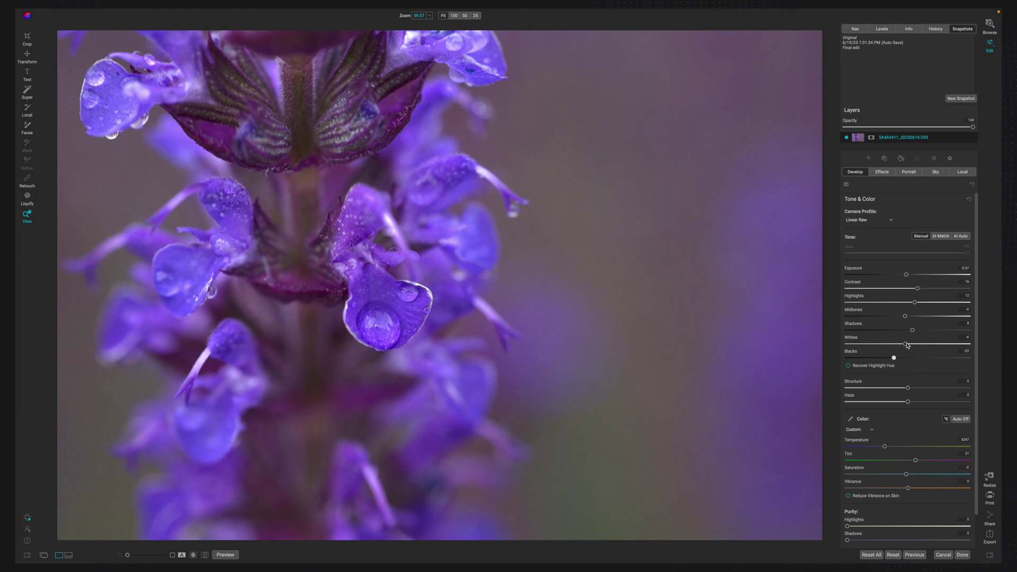
drag(912, 330, 883, 361)
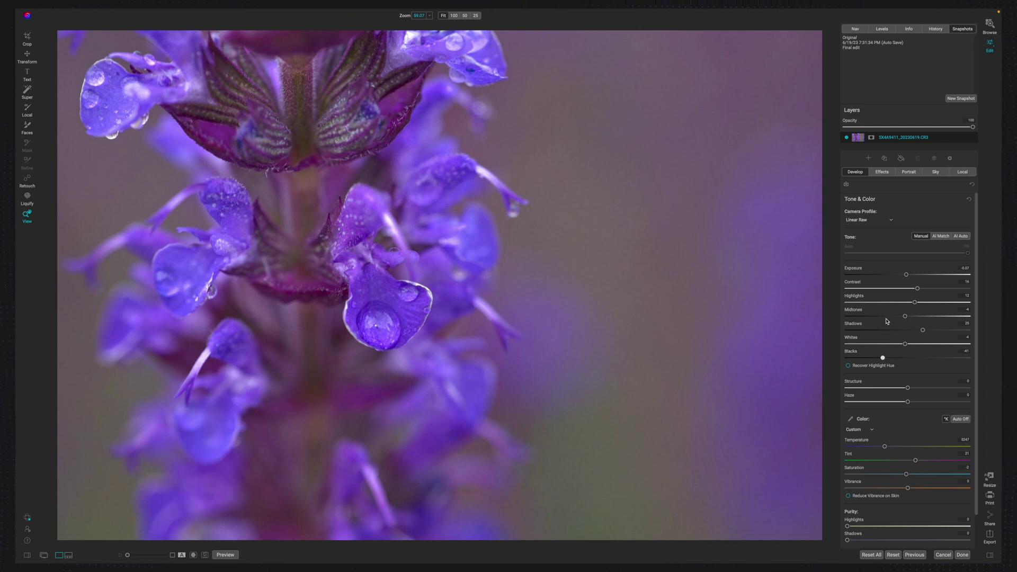
drag(919, 290, 919, 291)
drag(905, 343, 905, 347)
drag(906, 319, 919, 318)
drag(919, 318, 918, 317)
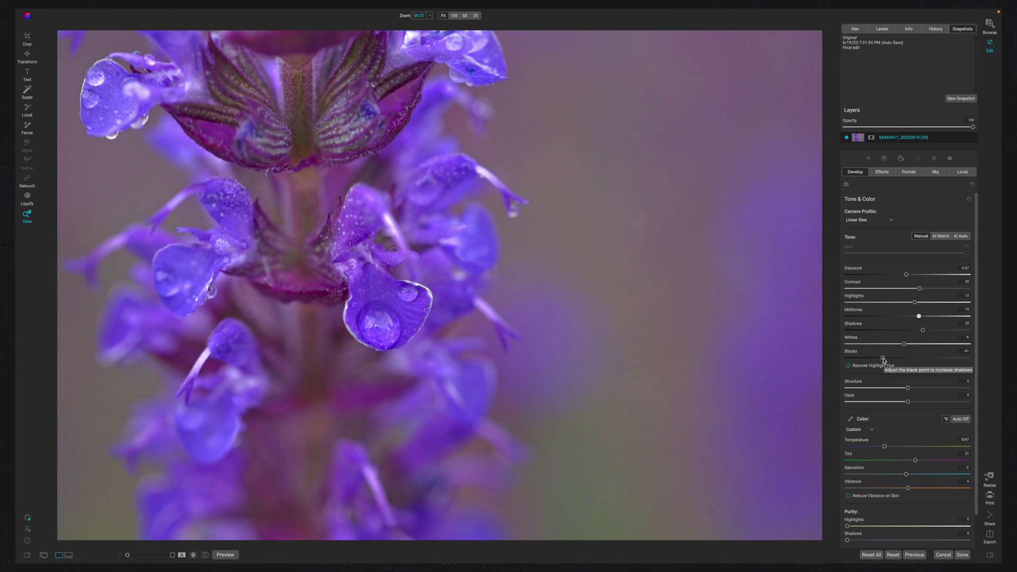
drag(883, 360, 876, 360)
key(super+p)
key(super+p)
key(super+p)
key(super+p)
key(super+p)
key(super+p)
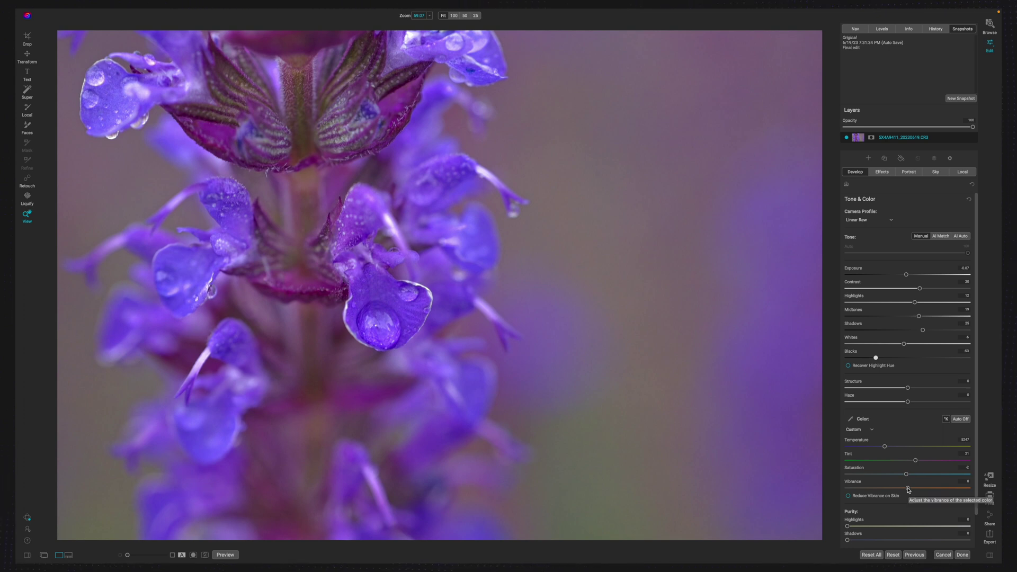
Step: Set Vibrance to about 25, Saturation to about -12 and Temperature to about 5600, and compare with the original
drag(907, 488, 931, 489)
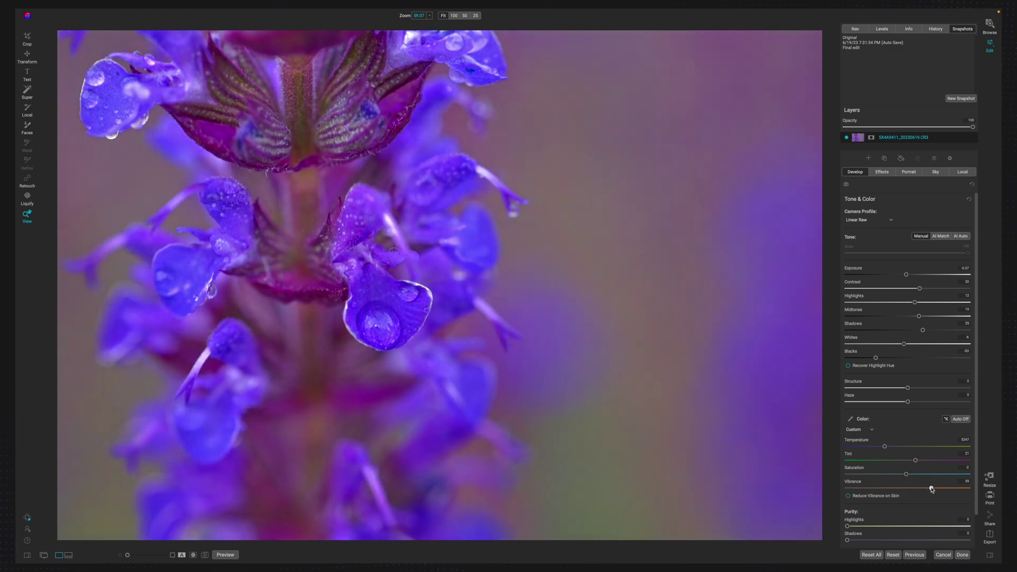
drag(932, 488, 923, 490)
mouse_move(906, 474)
mouse_down()
mouse_move(895, 477)
mouse_move(923, 476)
mouse_move(900, 477)
mouse_up()
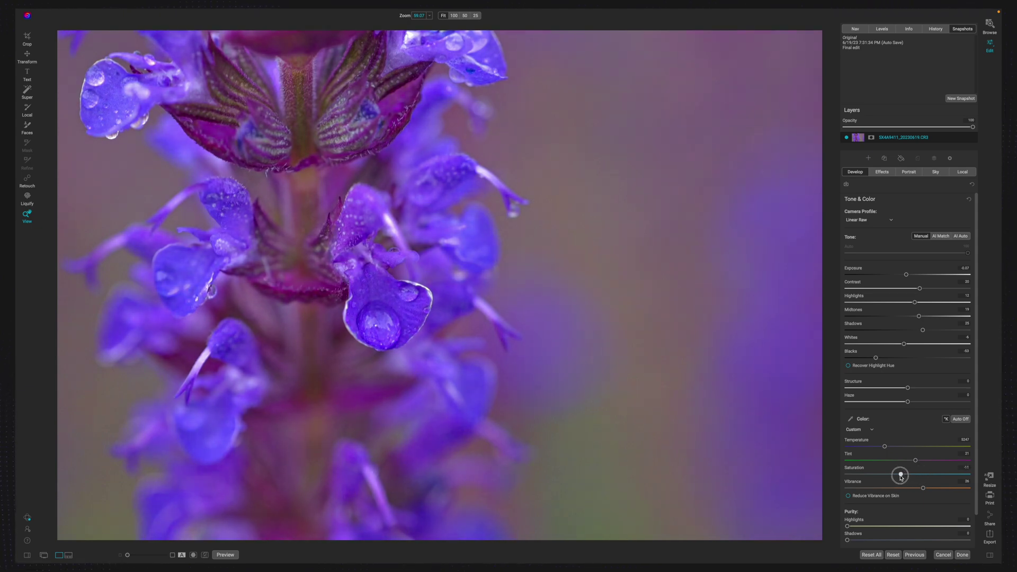
drag(900, 478, 900, 478)
drag(884, 447, 889, 448)
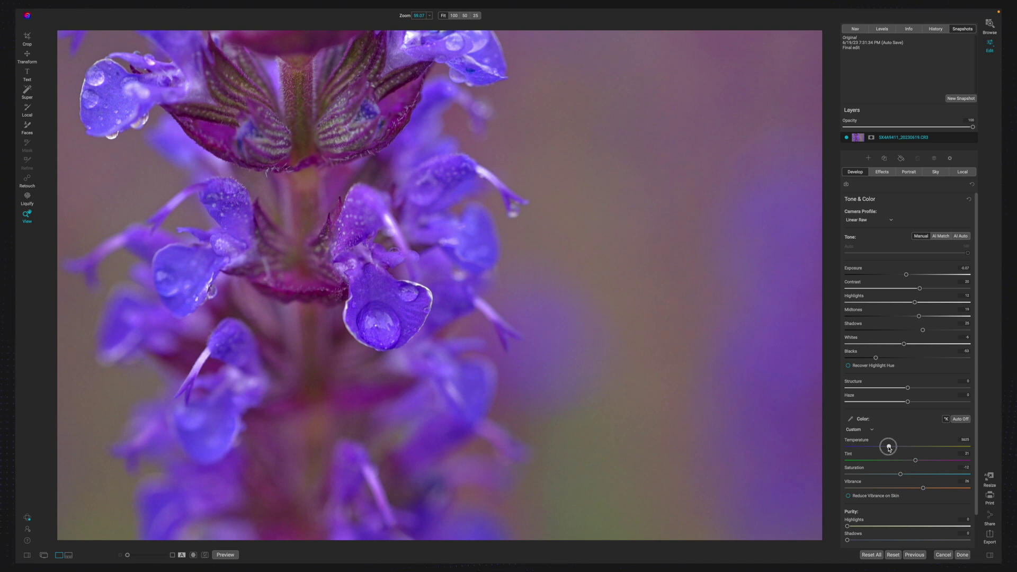
drag(889, 447, 889, 447)
key(backslash)
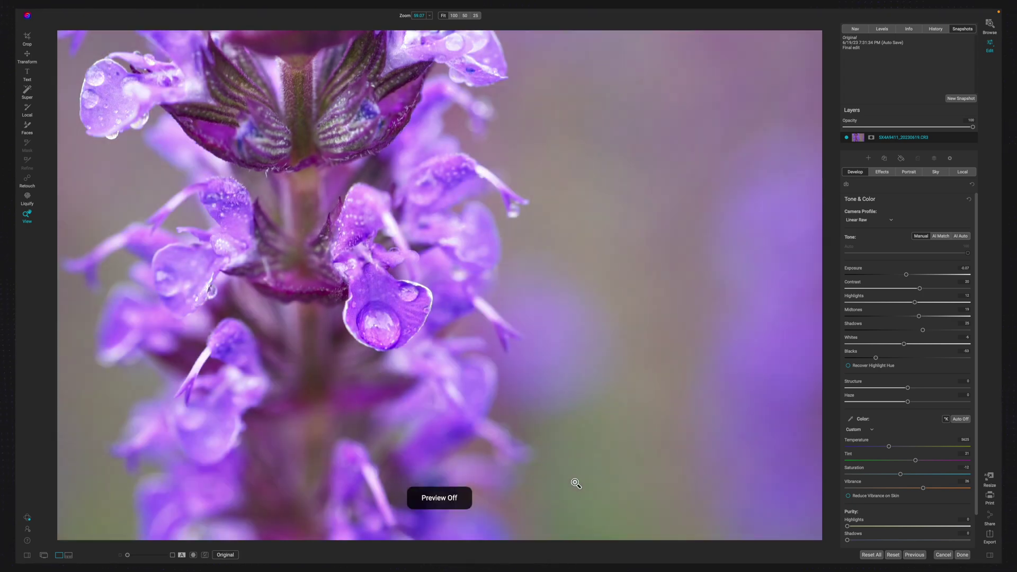
key(backslash)
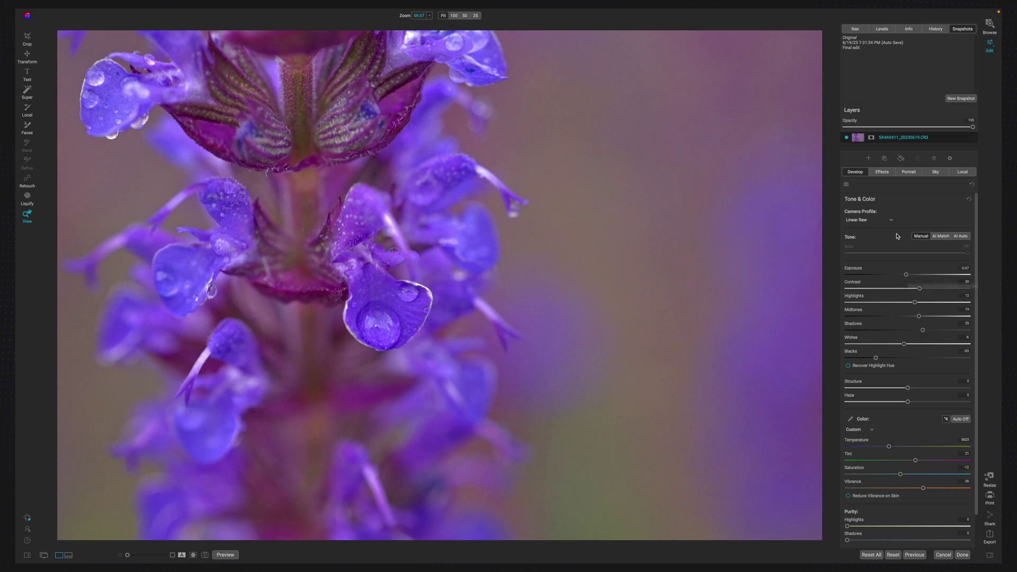
Step: Add a Sunshine filter with Amount 36, Warmth 13 and Saturation -4, and check its effect on the photo
click(884, 172)
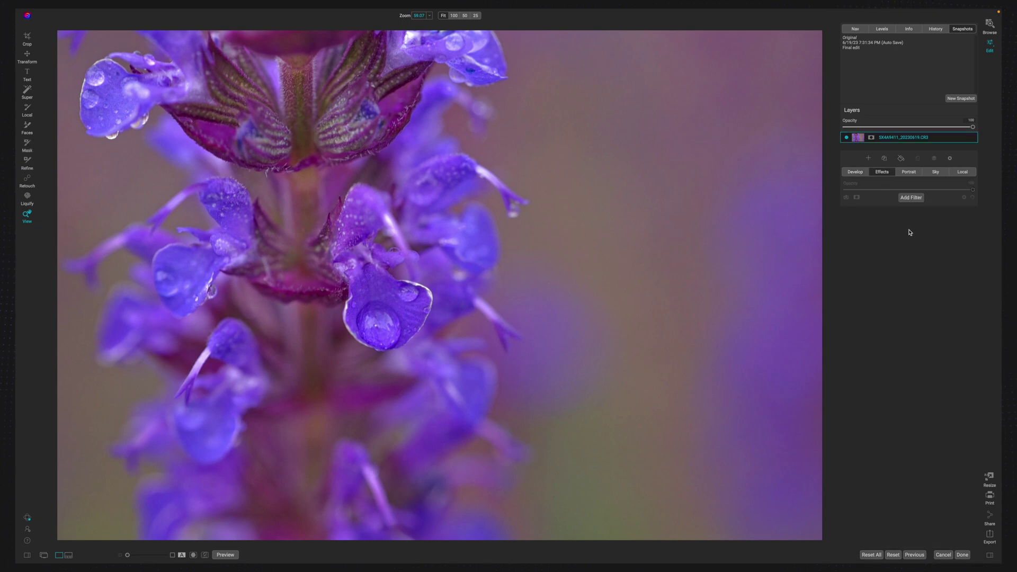
click(911, 198)
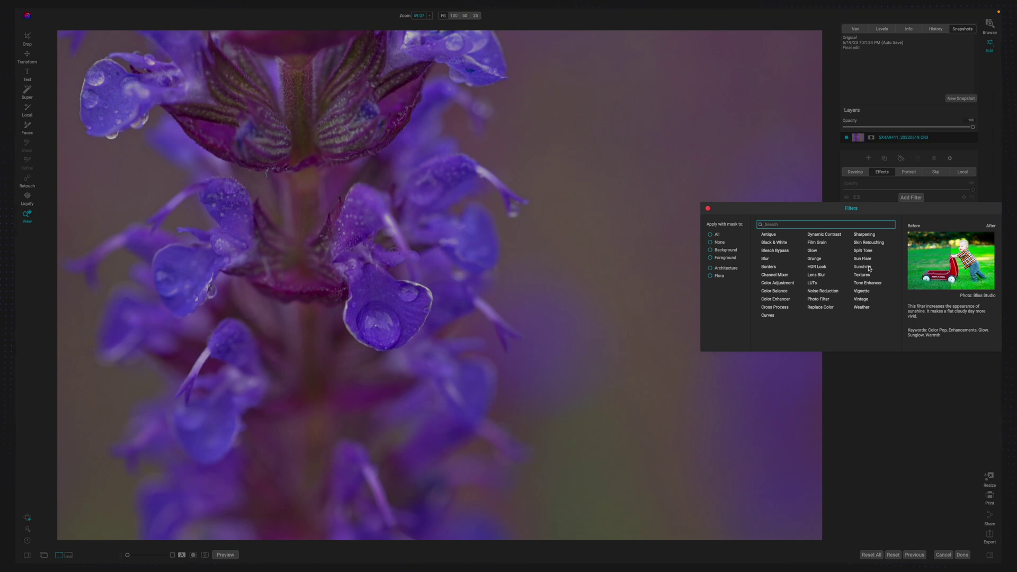
click(863, 267)
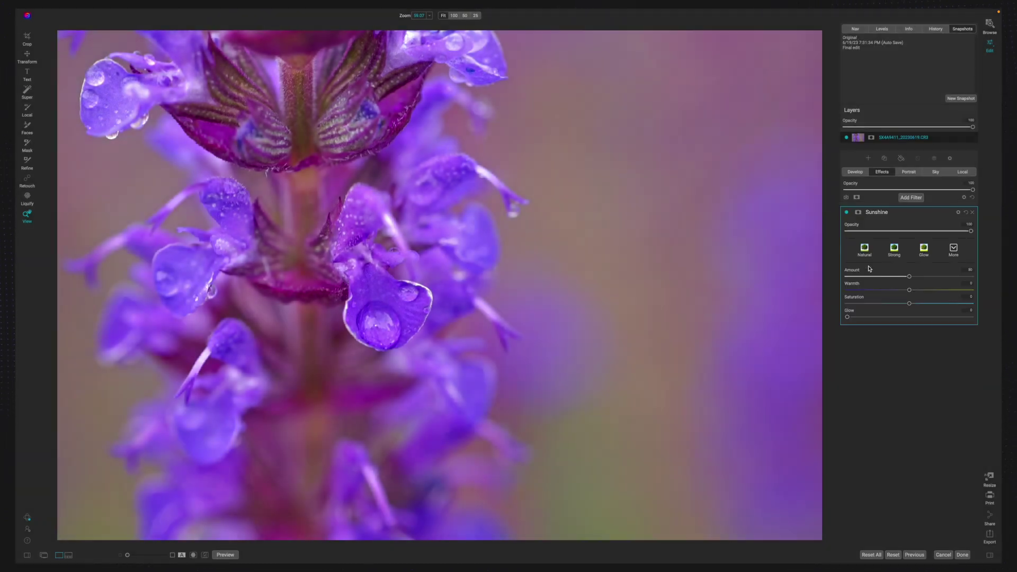
drag(911, 291, 916, 292)
click(847, 213)
click(847, 212)
drag(909, 305, 892, 276)
click(847, 213)
click(846, 214)
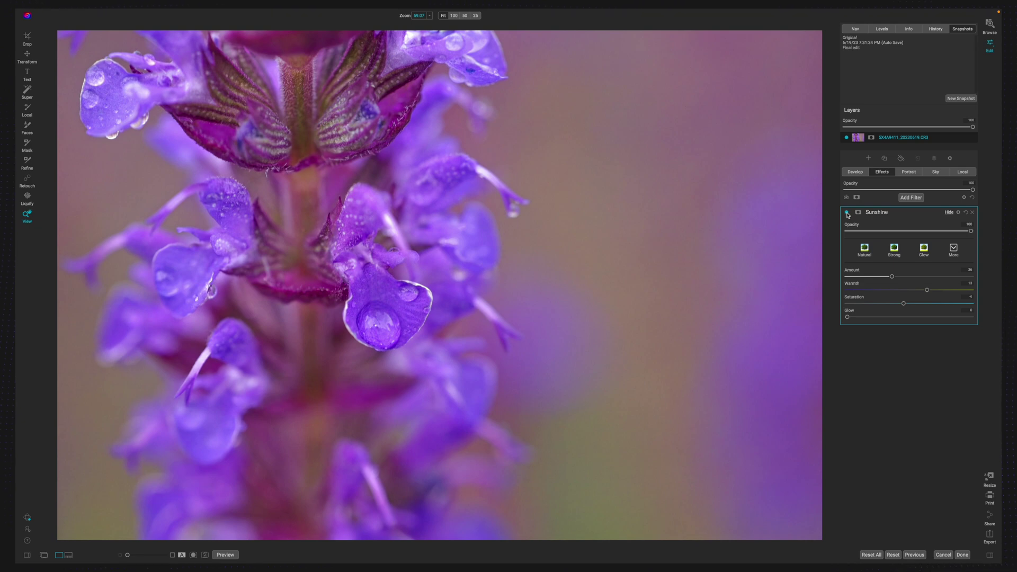
click(883, 215)
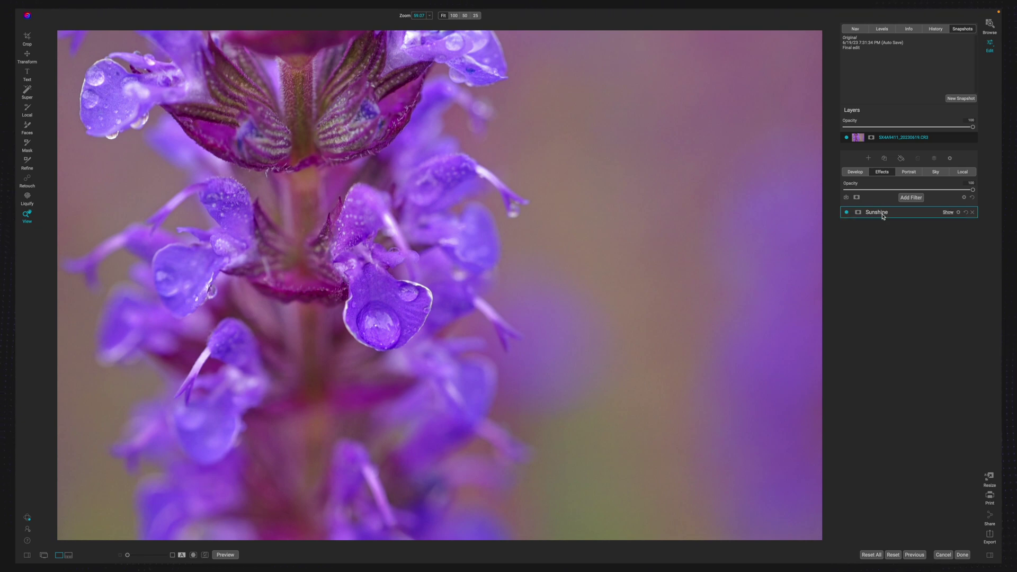
Step: Add a Curves filter with a gentle S-curve, darkening the lower tones and brightening the upper tones, and check its effect
click(911, 197)
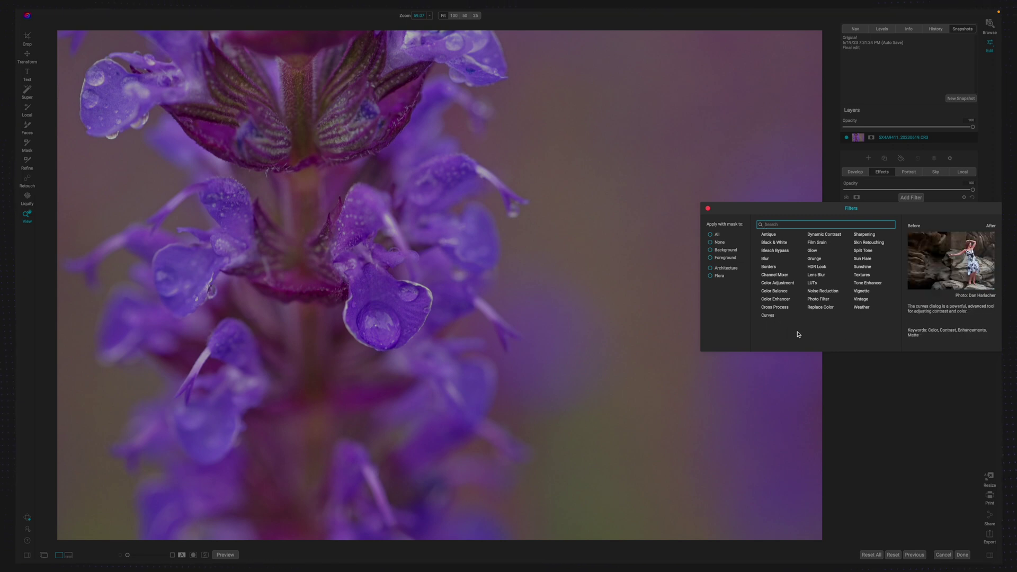
click(767, 316)
click(888, 337)
drag(888, 337, 890, 339)
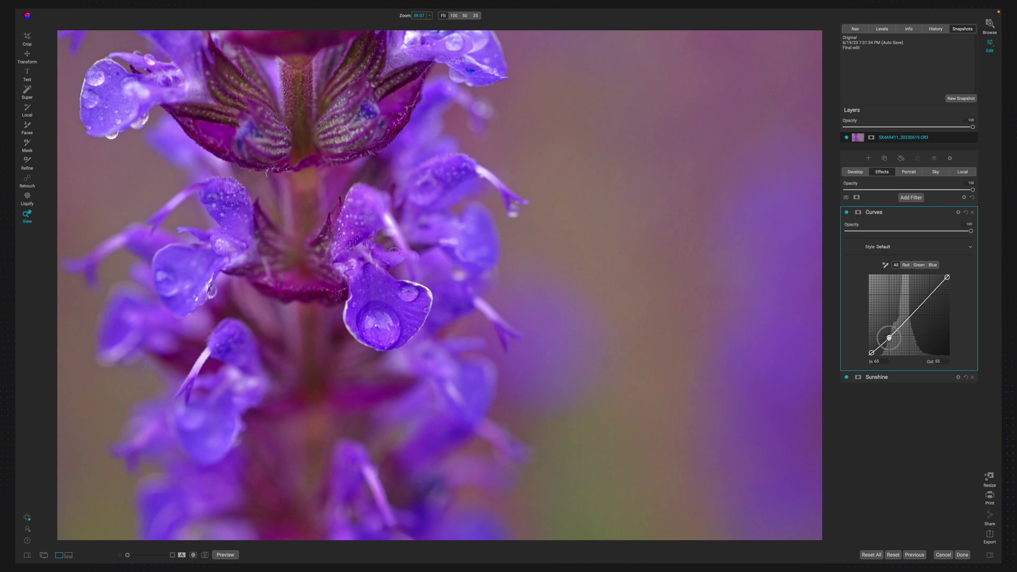
drag(930, 295, 930, 290)
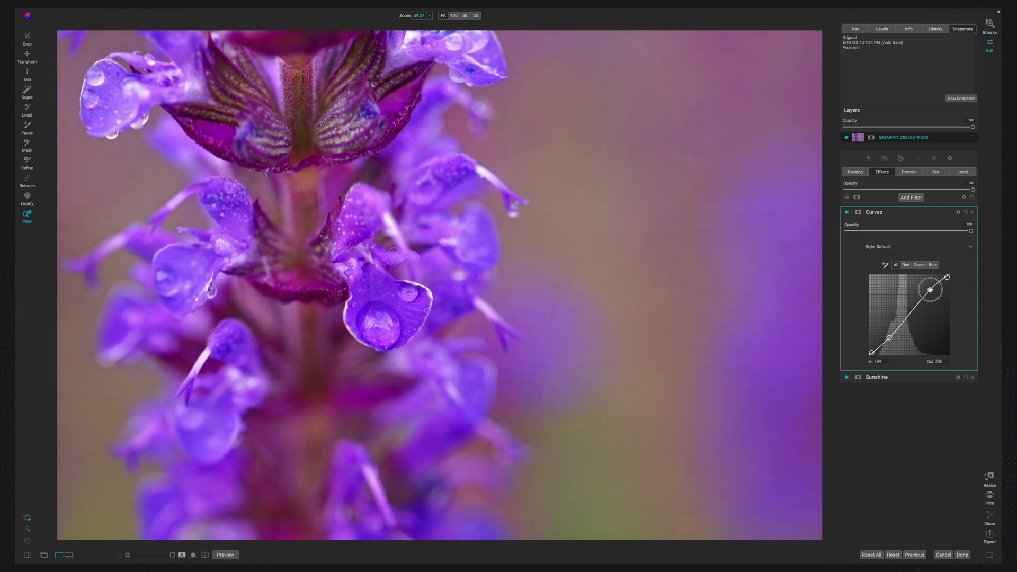
drag(889, 338, 888, 336)
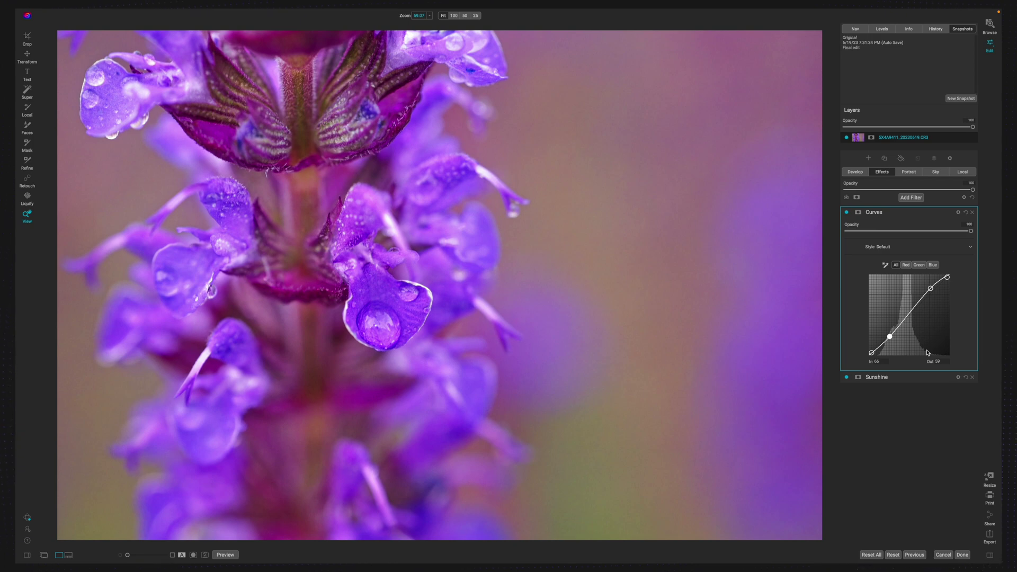
click(847, 213)
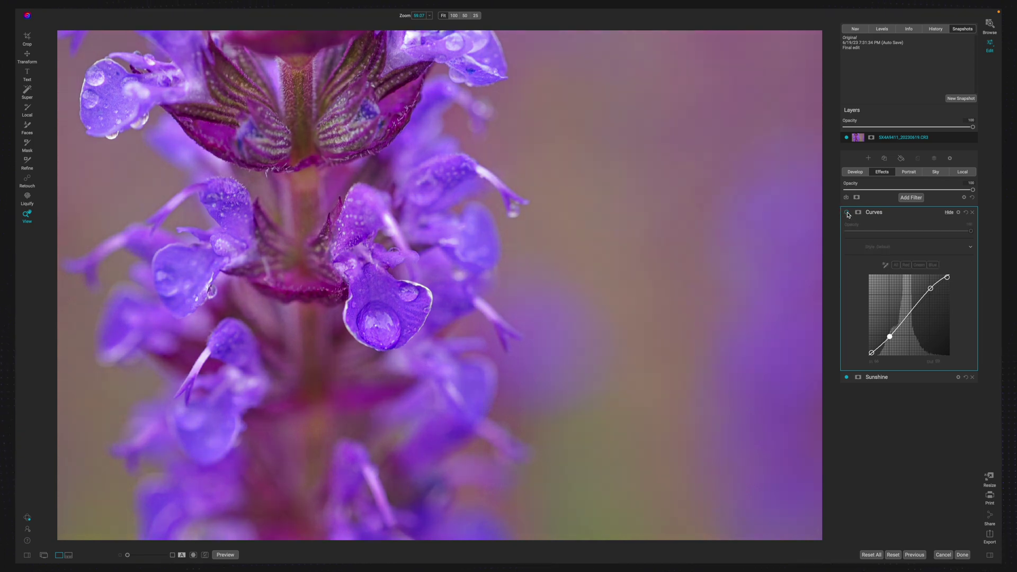
click(847, 212)
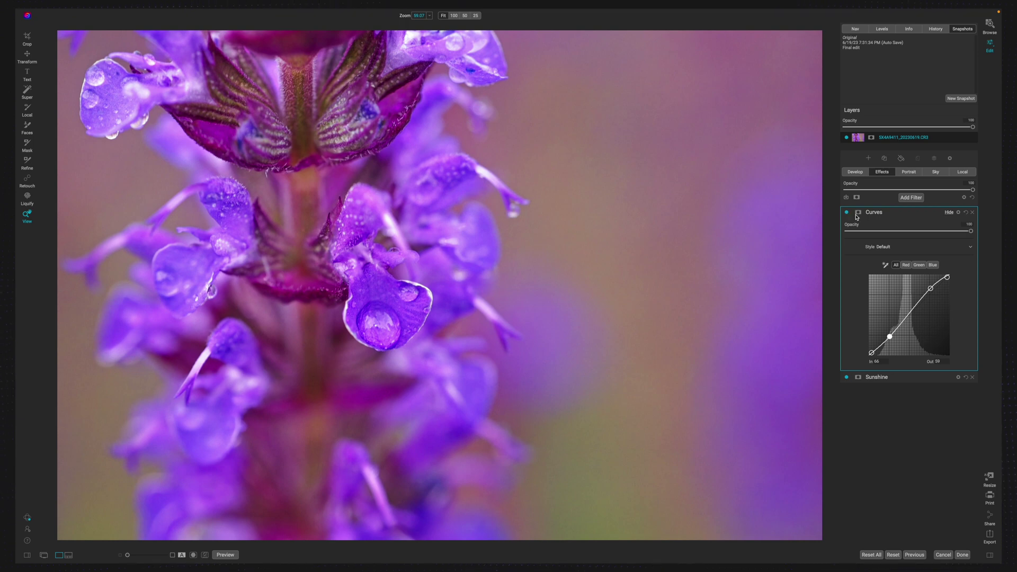
Step: Set the Curves filter's blending mode to Luminosity and compare the photo with and without the filter
click(957, 212)
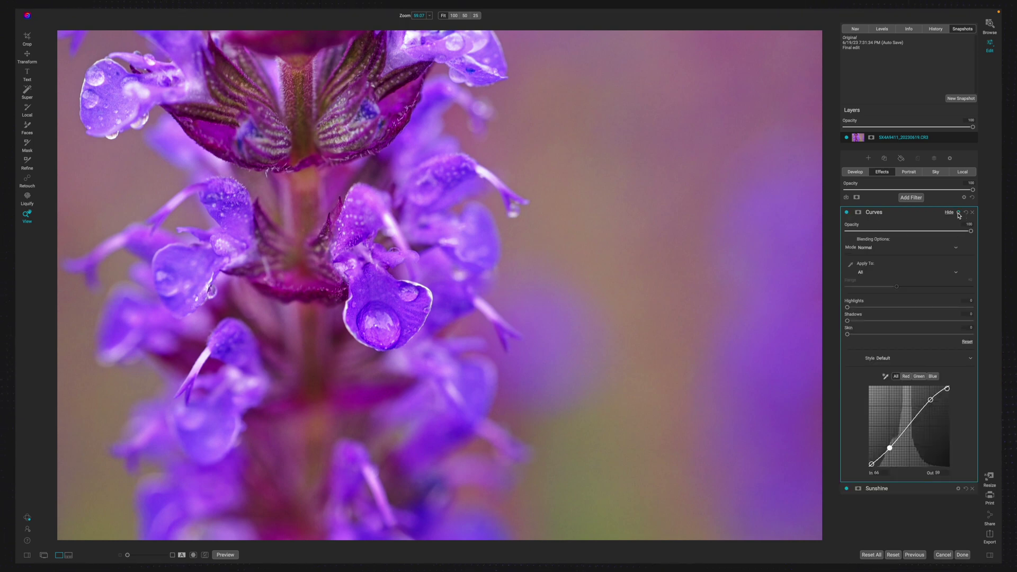
click(885, 247)
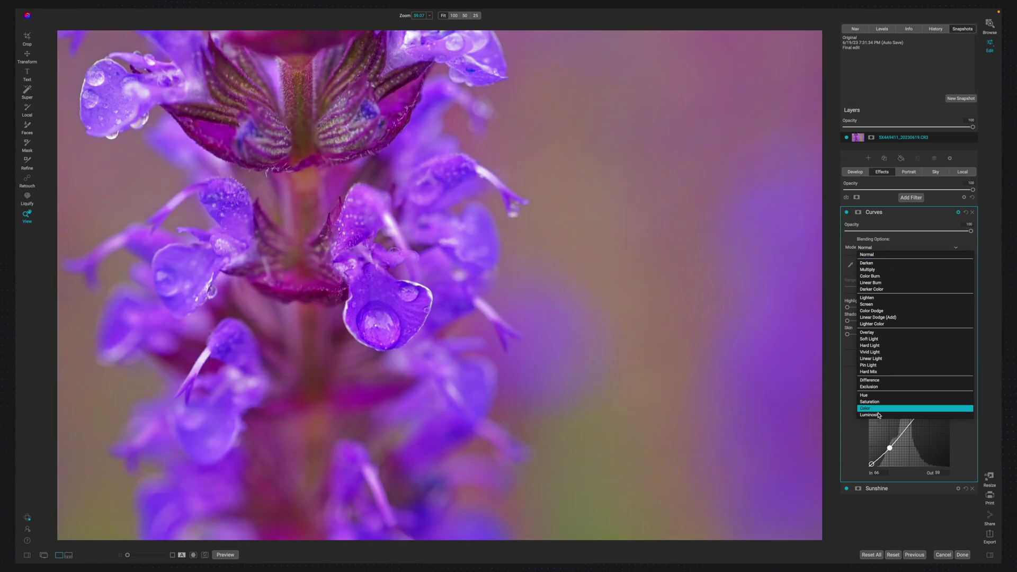
click(895, 414)
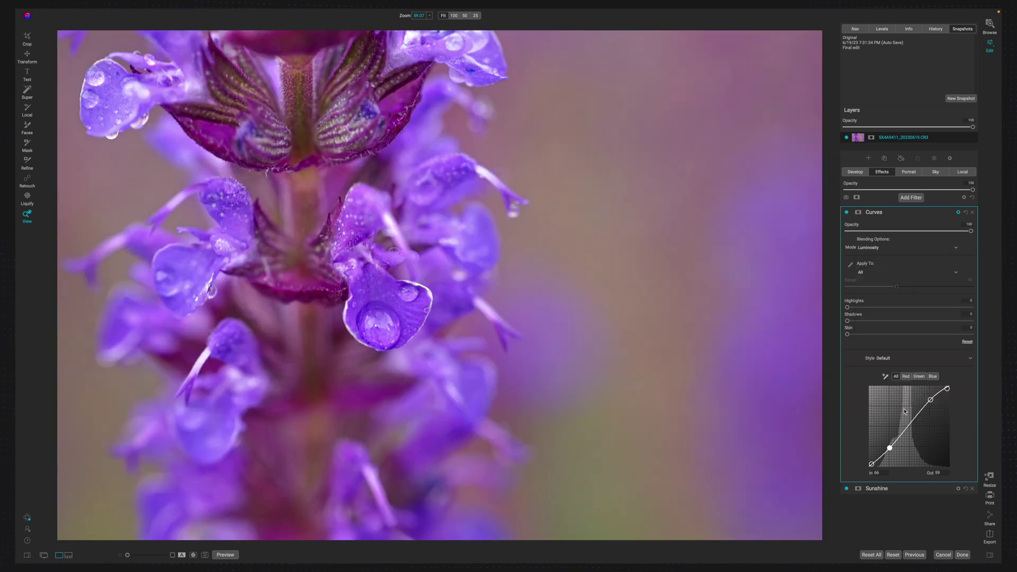
click(846, 212)
click(847, 213)
click(903, 215)
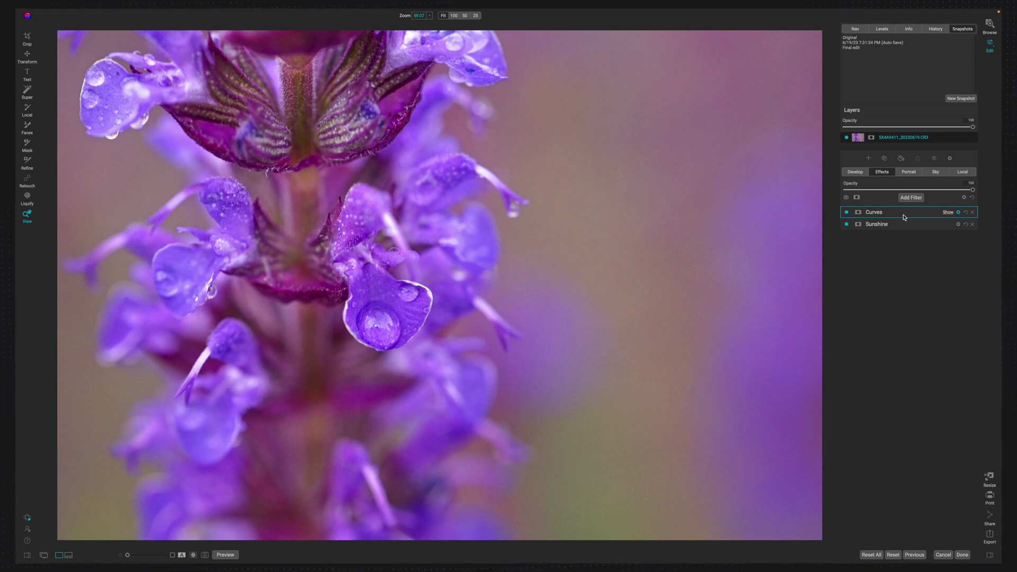
Step: Add a Split Tone filter with a bright green highlight color and raise its Balance to about 80
click(907, 199)
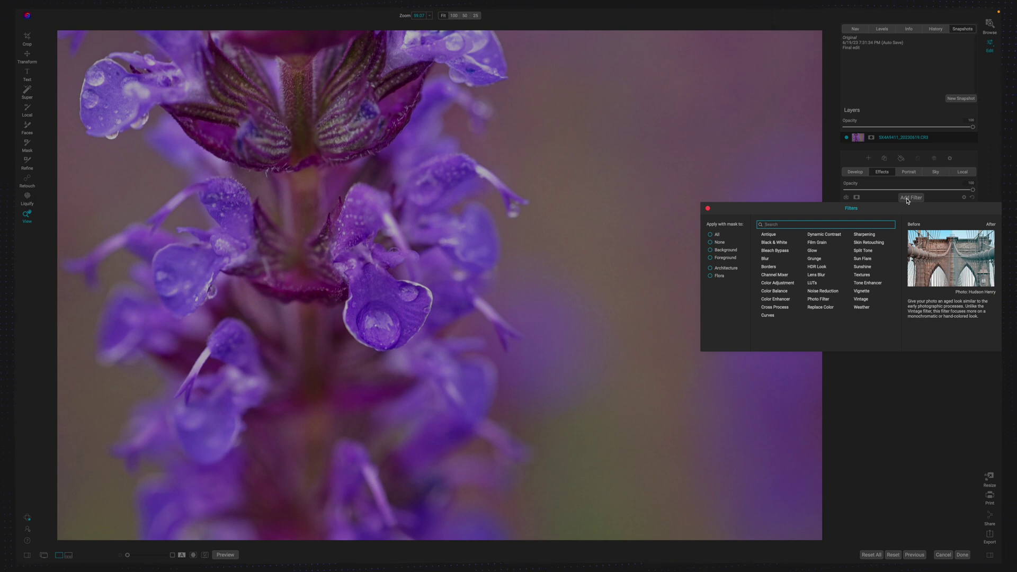
click(867, 251)
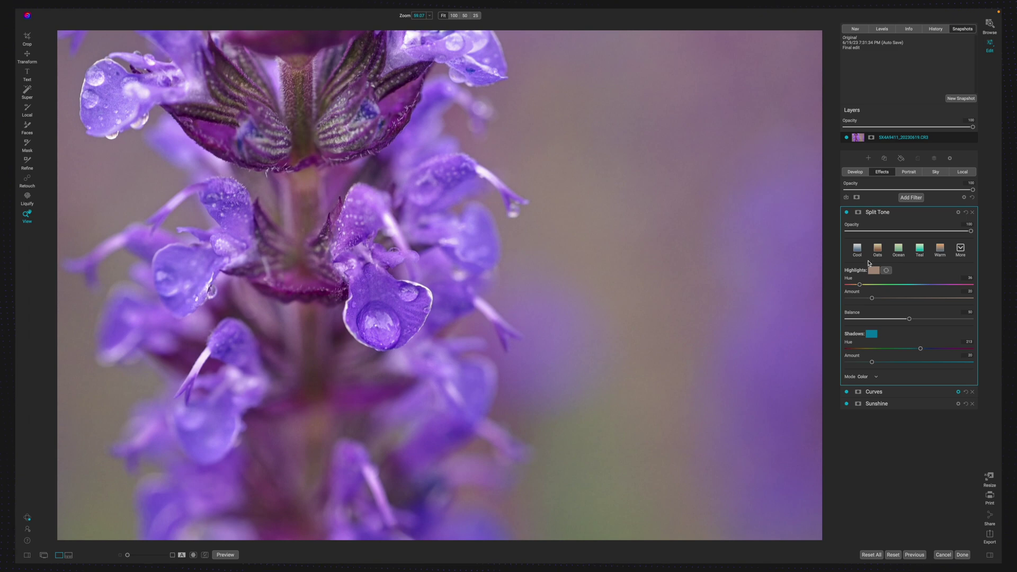
click(872, 271)
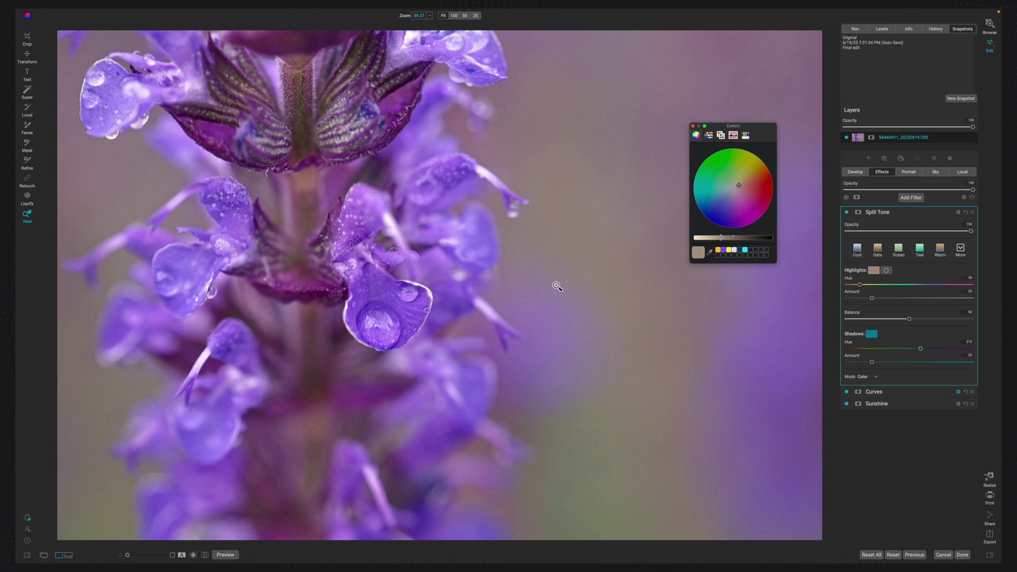
drag(721, 237, 703, 240)
drag(736, 190, 731, 162)
drag(909, 319, 950, 320)
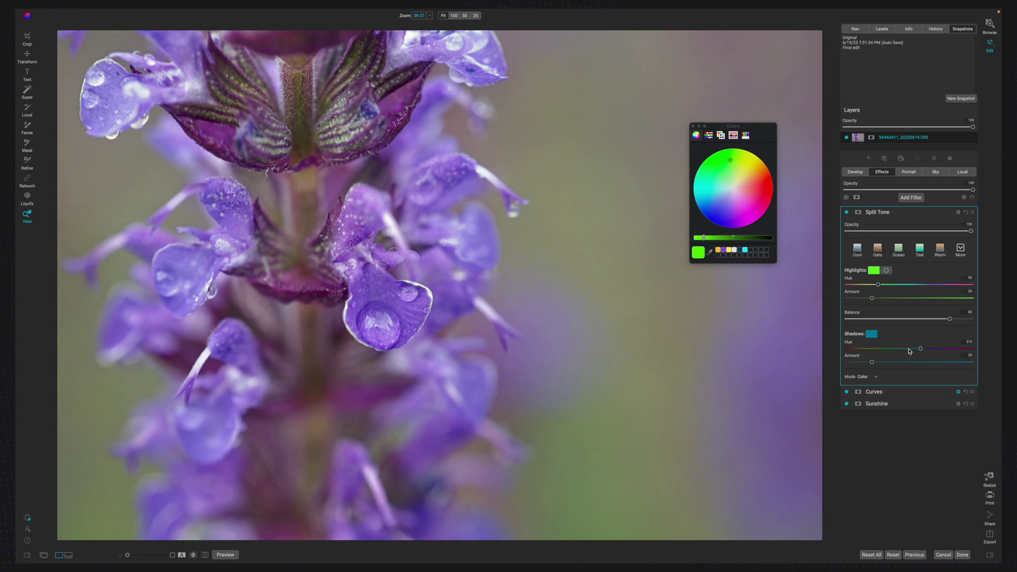
Step: Change the Split Tone shadow color to bright magenta, set its Amount to about 30, and compare with and without the filter
click(868, 336)
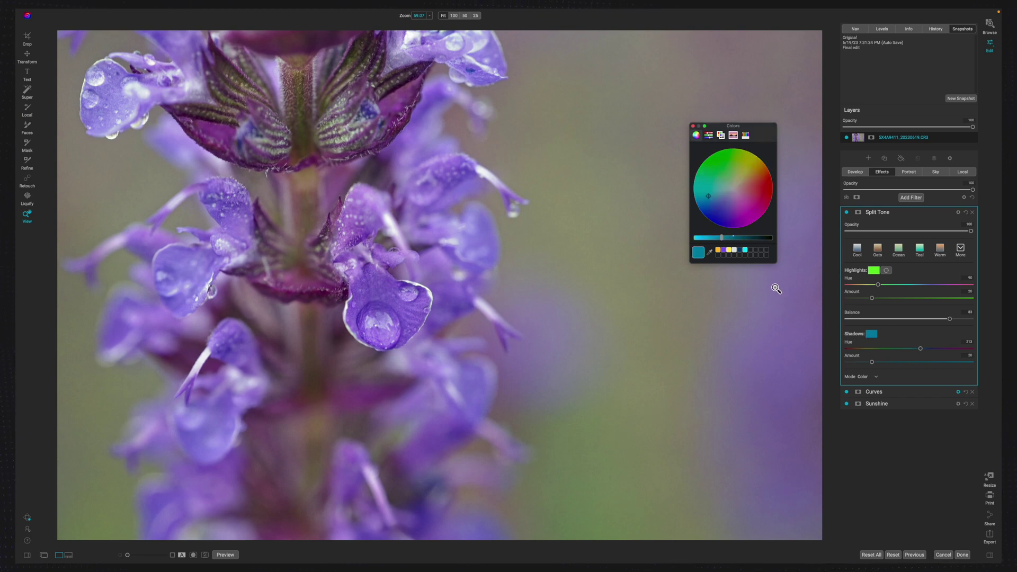
drag(721, 237, 705, 242)
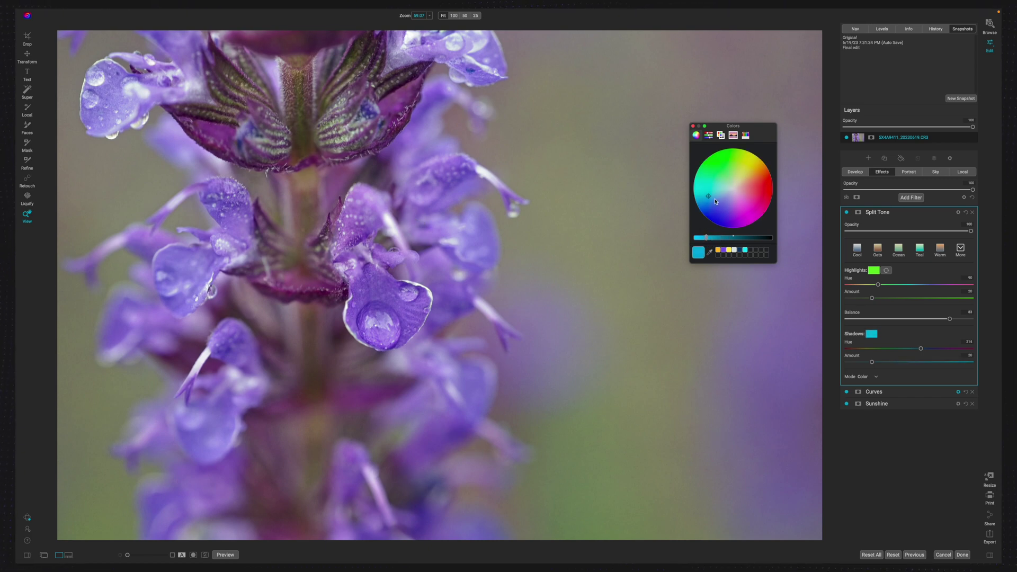
click(723, 212)
mouse_move(724, 213)
mouse_down()
mouse_move(744, 201)
mouse_move(758, 210)
mouse_move(736, 195)
mouse_move(741, 210)
mouse_up()
click(692, 126)
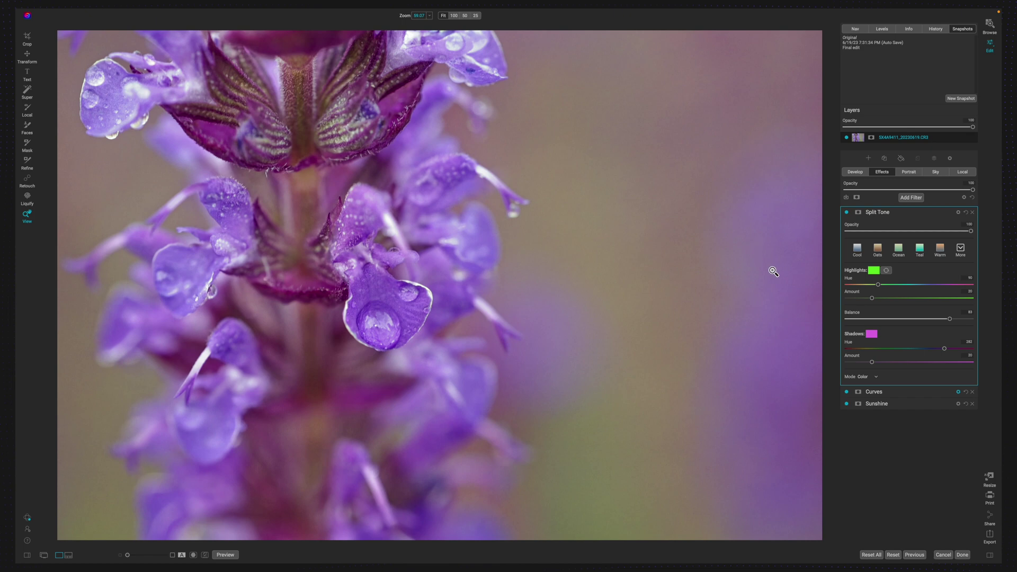
drag(874, 363, 884, 365)
click(847, 213)
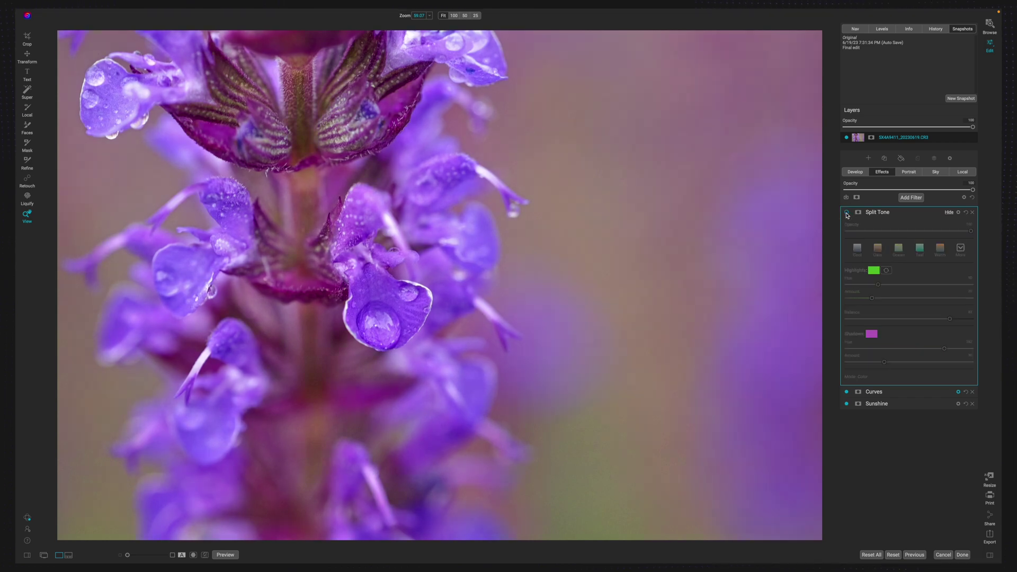
click(846, 212)
click(847, 212)
click(846, 212)
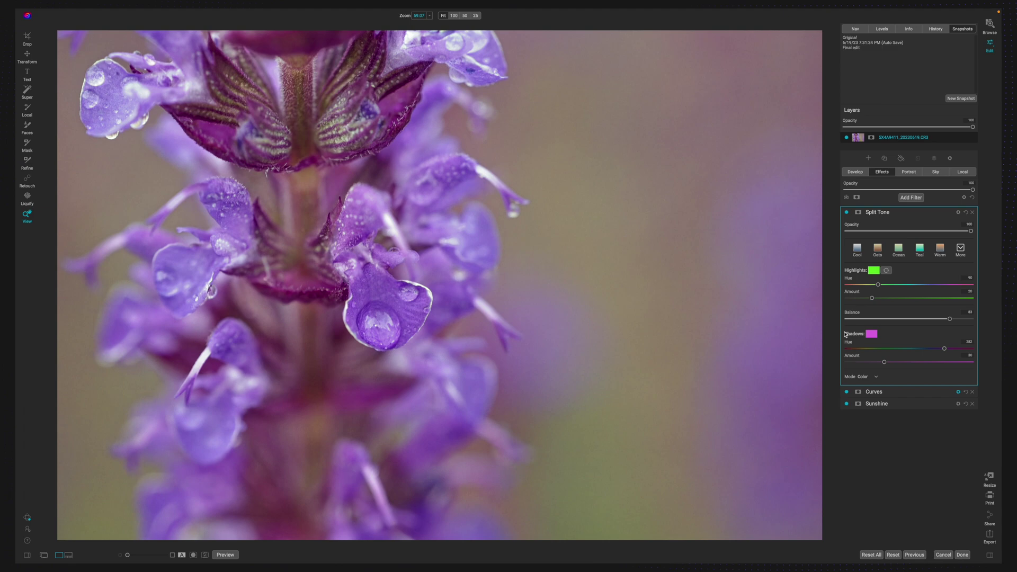
Step: Lower the Split Tone filter's opacity to about 45 and compare the photo with and without the filter
drag(971, 232, 896, 235)
click(847, 212)
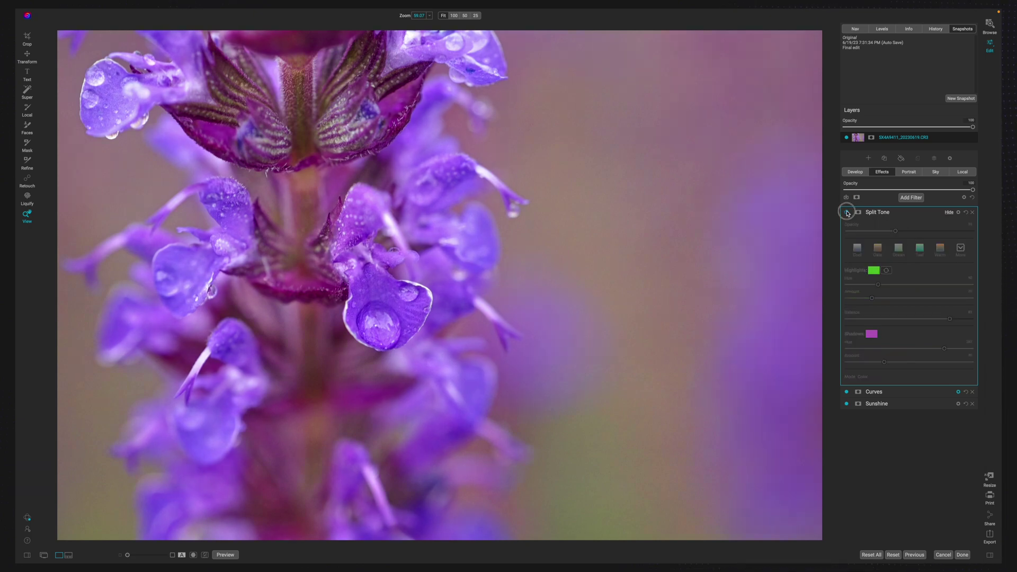
click(847, 213)
drag(896, 231, 903, 231)
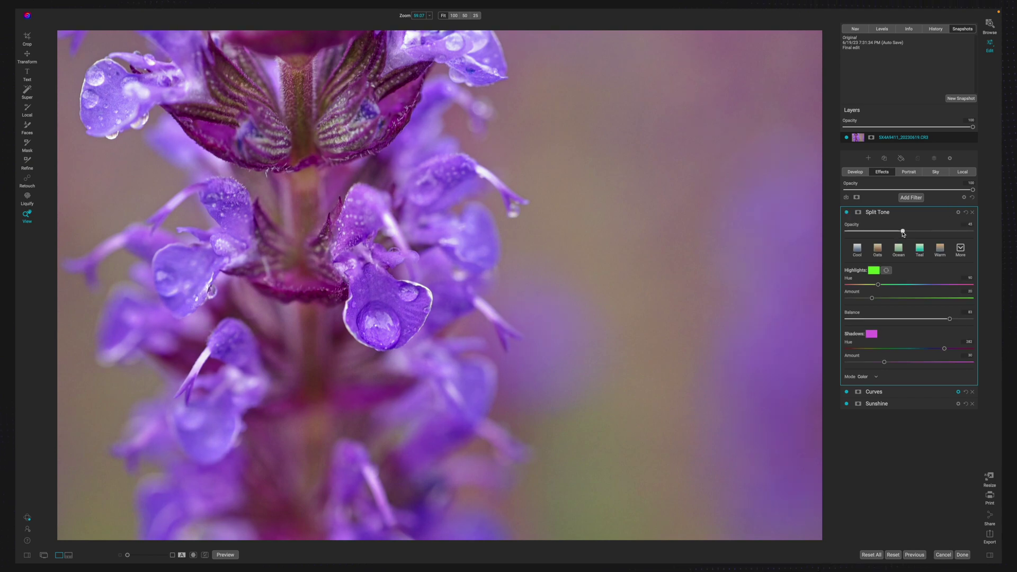
click(958, 213)
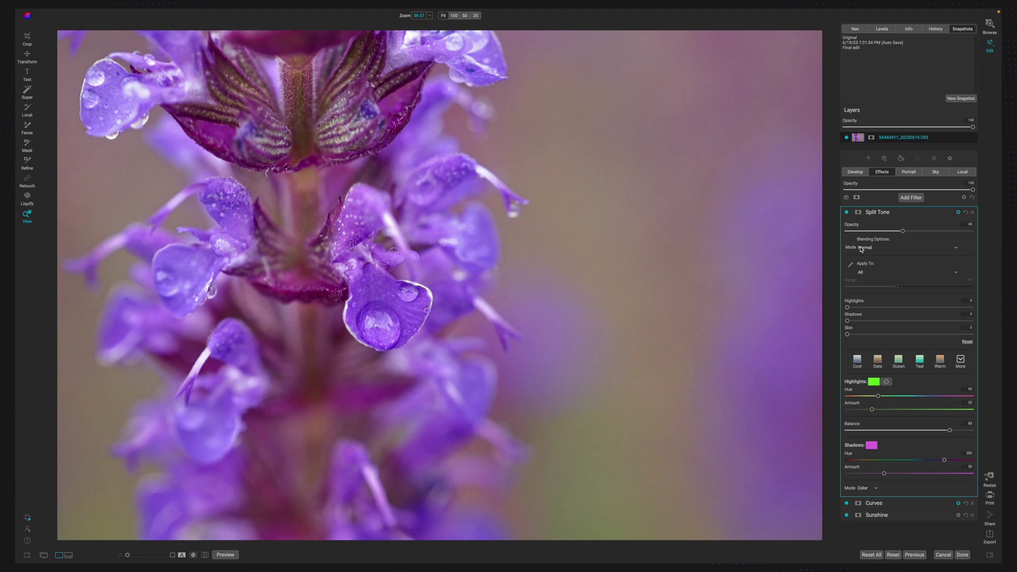
click(958, 212)
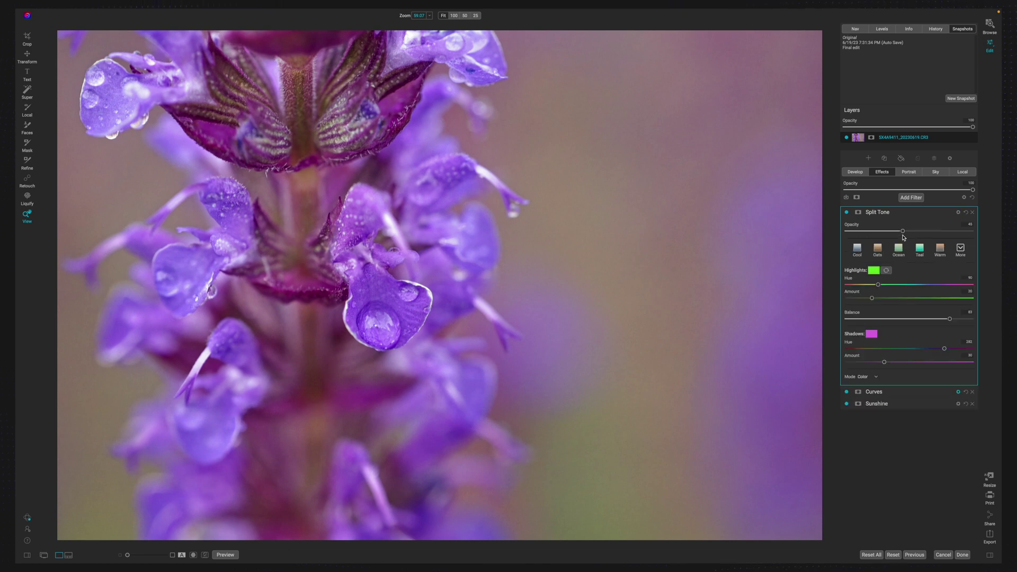
click(897, 215)
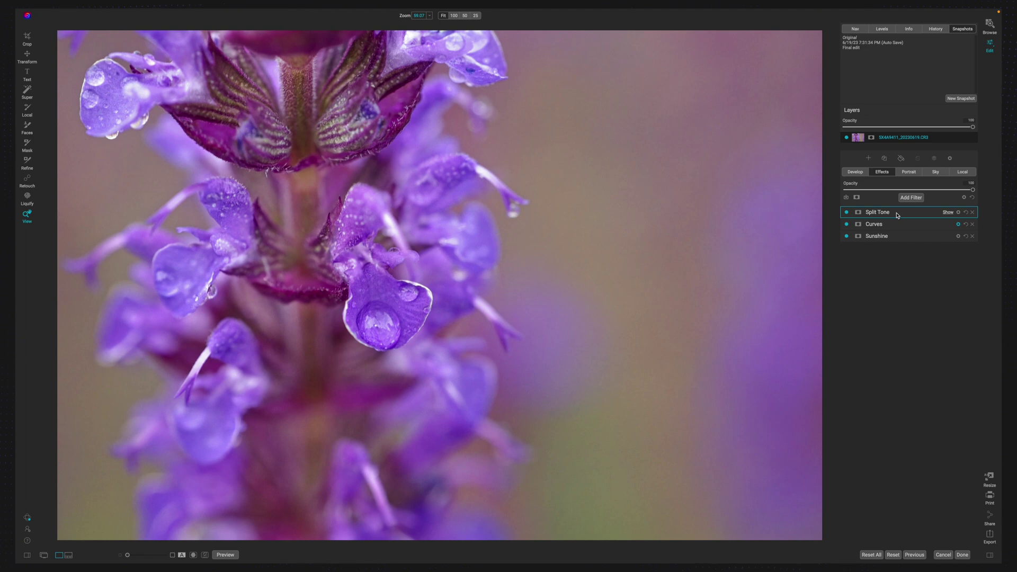
Step: Add a Color Enhancer filter, shift the blue hue slightly down, increase blue saturation and slightly reduce the blue range
click(911, 198)
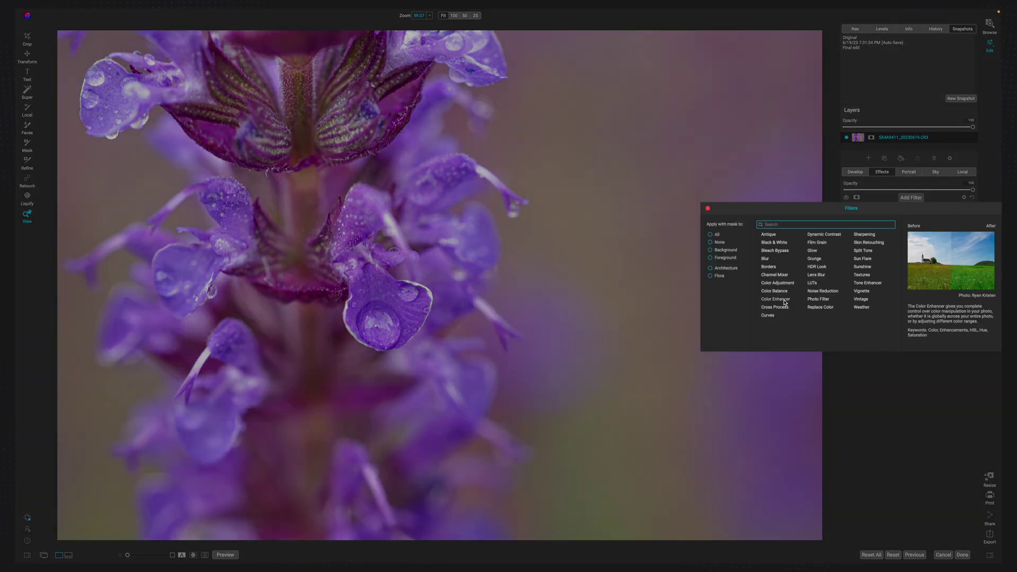
click(783, 300)
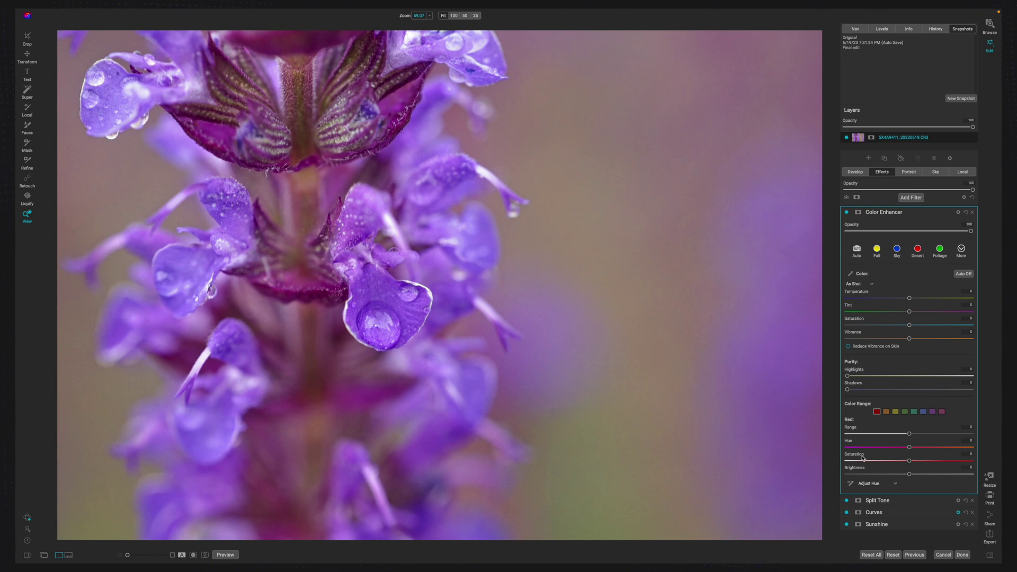
click(923, 412)
drag(910, 451, 898, 450)
drag(910, 462, 933, 465)
drag(908, 435, 900, 435)
drag(897, 434, 901, 434)
Step: Set the purple hue to 11, raise its saturation to about 16, reduce its range slightly, and check the Color Enhancer's effect
click(933, 412)
drag(910, 461, 907, 437)
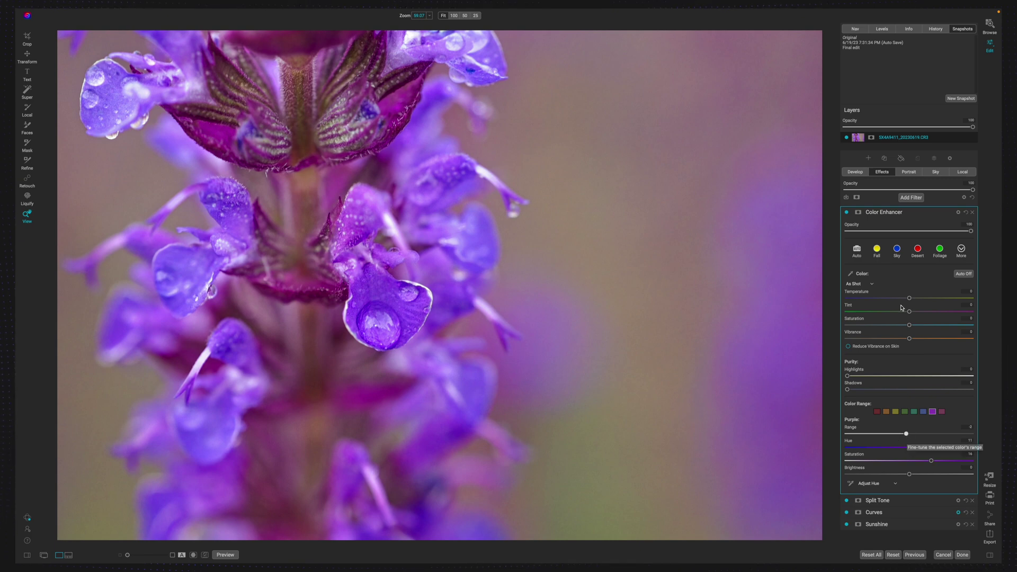
click(846, 212)
click(846, 212)
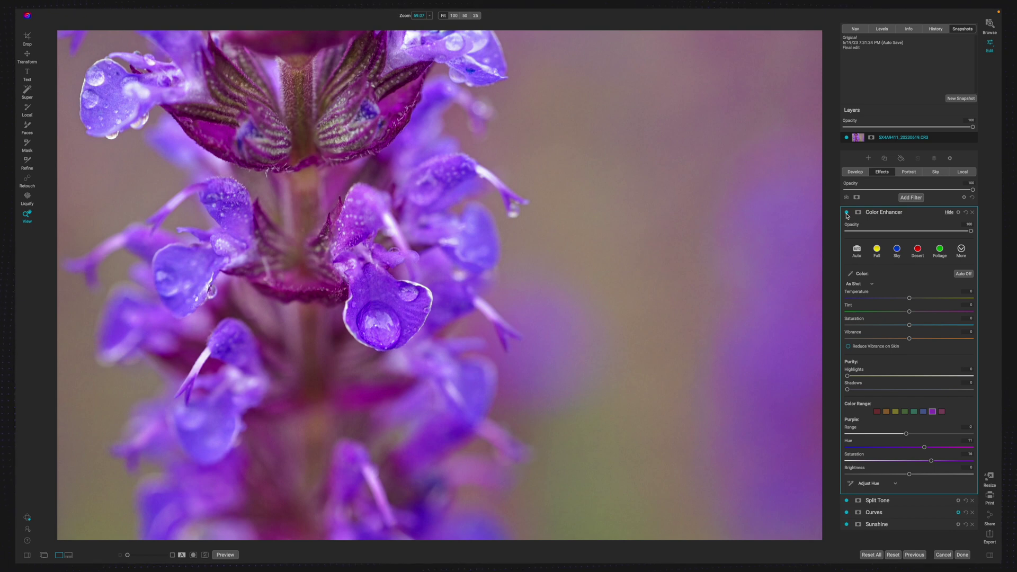
Step: Raise yellow saturation to about 19, shift the yellow hue toward orange, brighten it slightly, and compare the edited photo with the original
click(895, 412)
drag(909, 462, 933, 461)
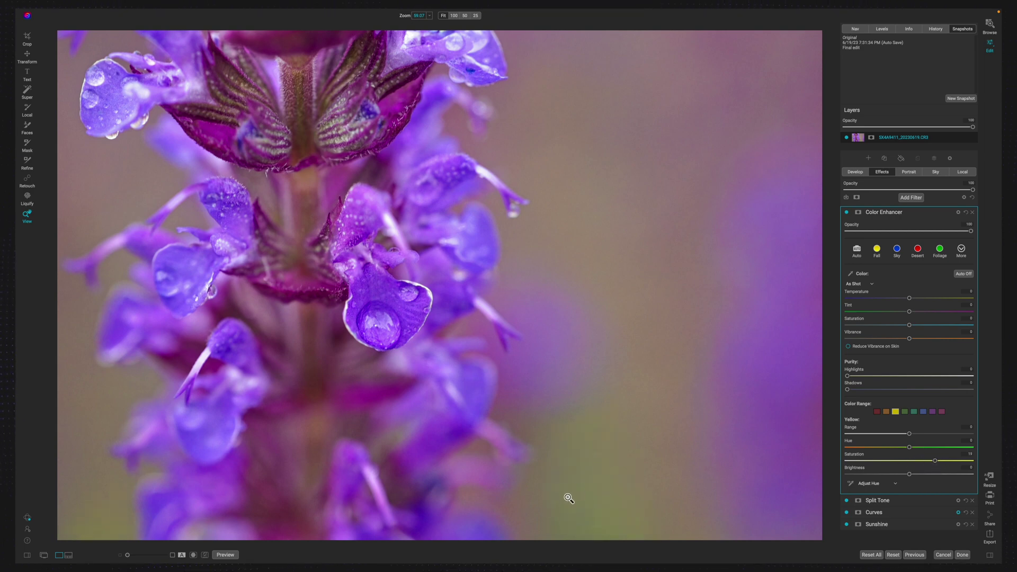
click(916, 449)
drag(916, 450, 884, 451)
drag(909, 473, 924, 474)
click(894, 218)
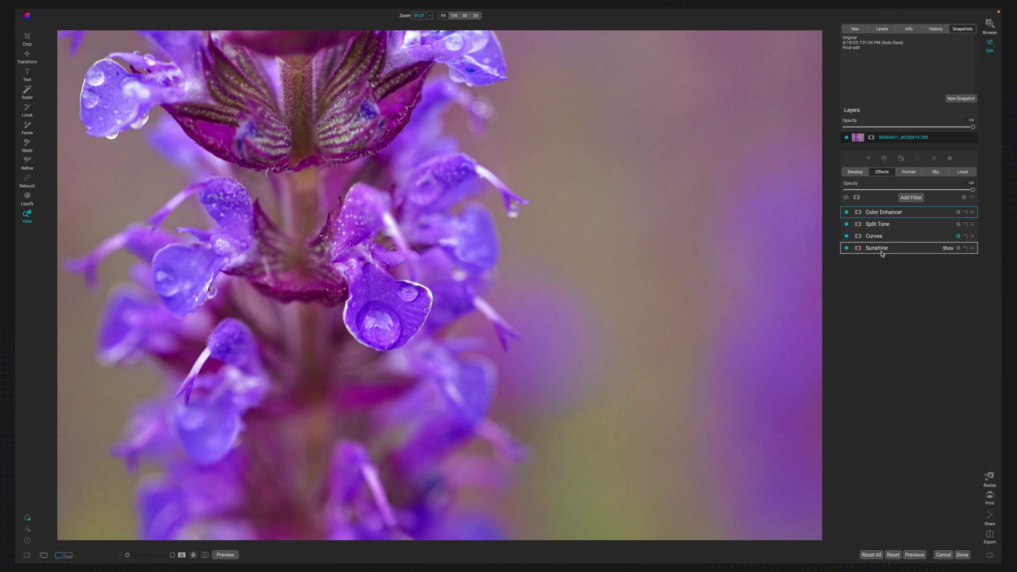
key(ctrl+p)
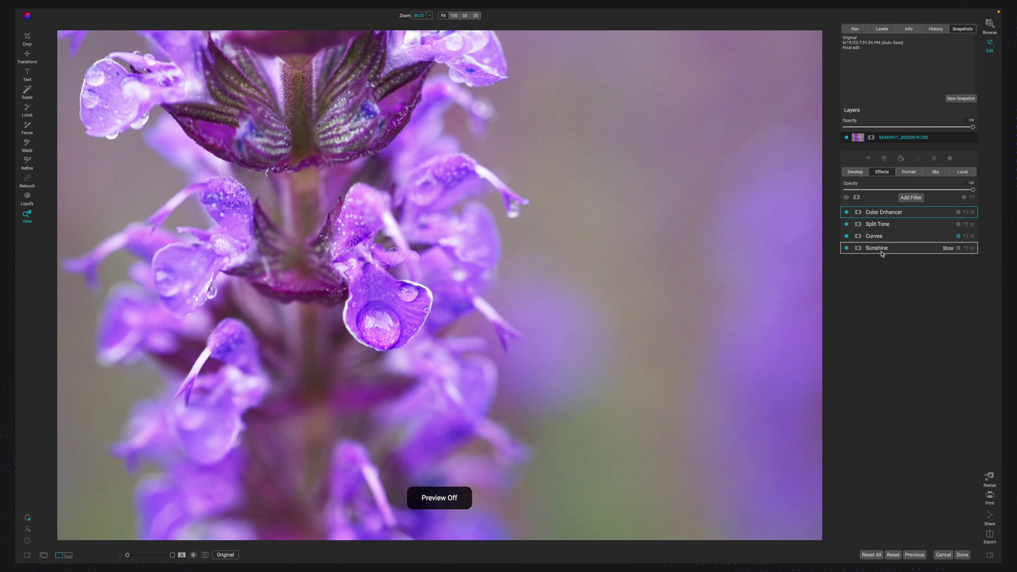
key(ctrl+p)
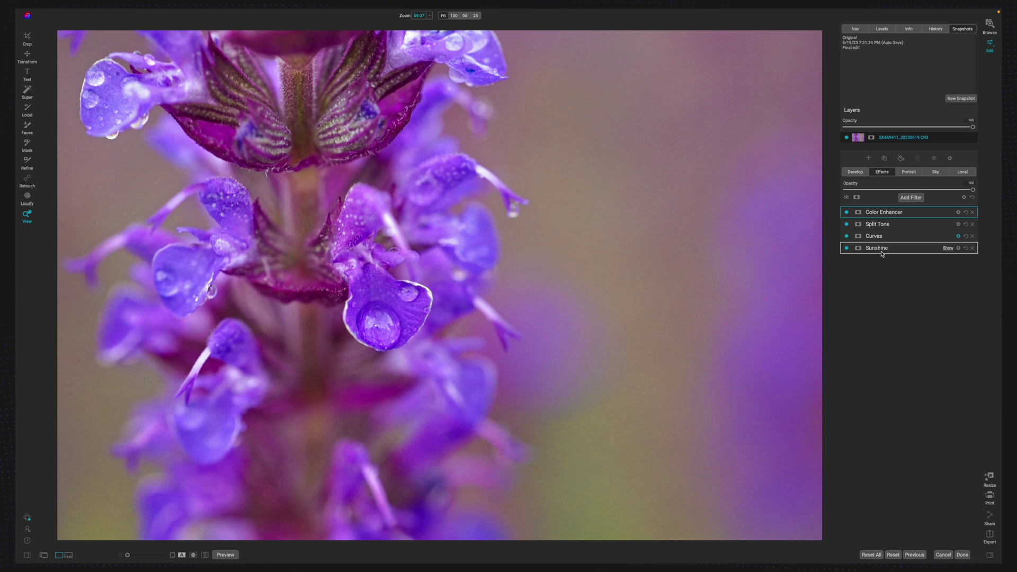
Step: Add a Dynamic Contrast filter at about 31 opacity and compare the photo with and without it
click(910, 197)
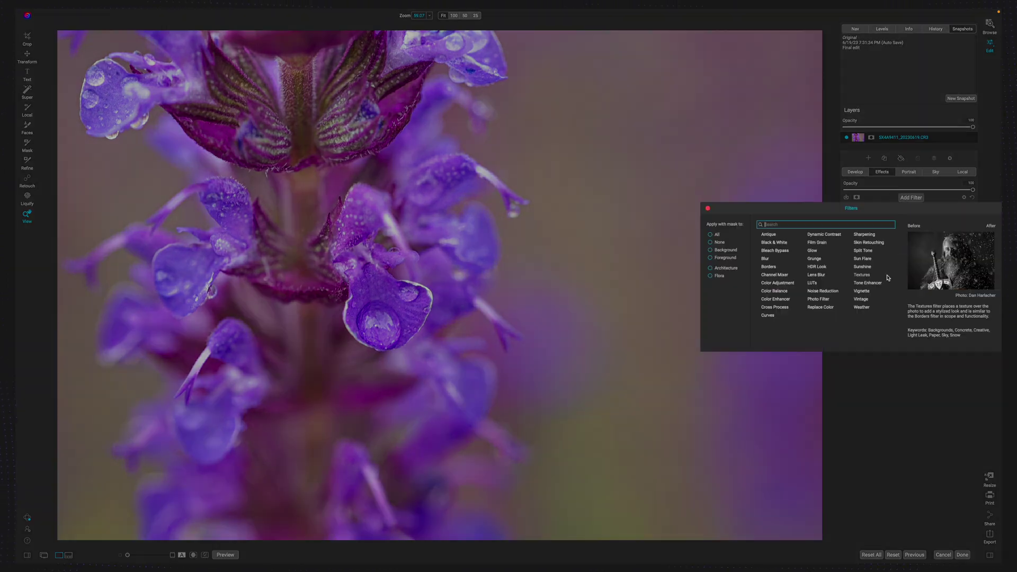
click(826, 236)
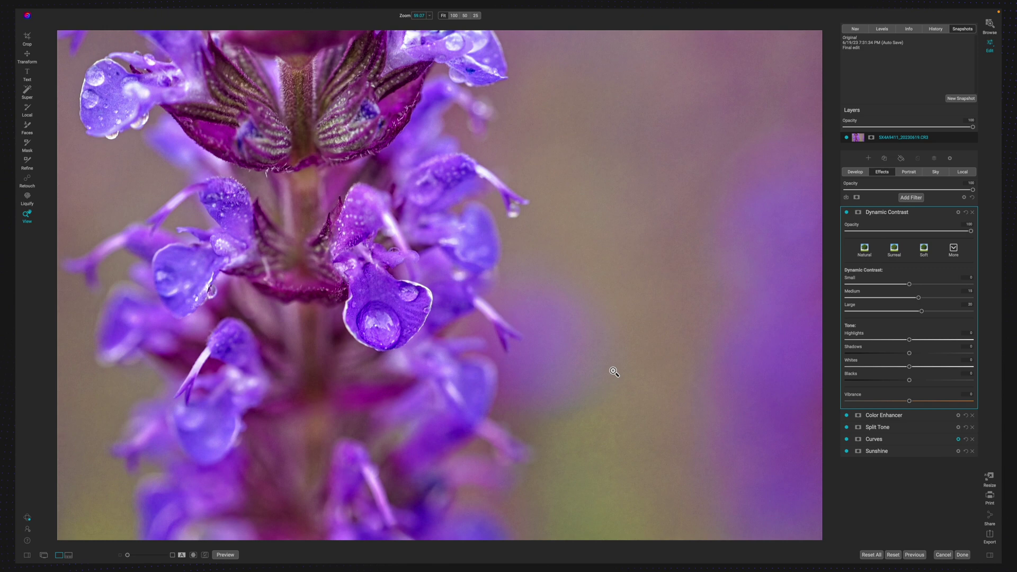
drag(970, 232, 886, 236)
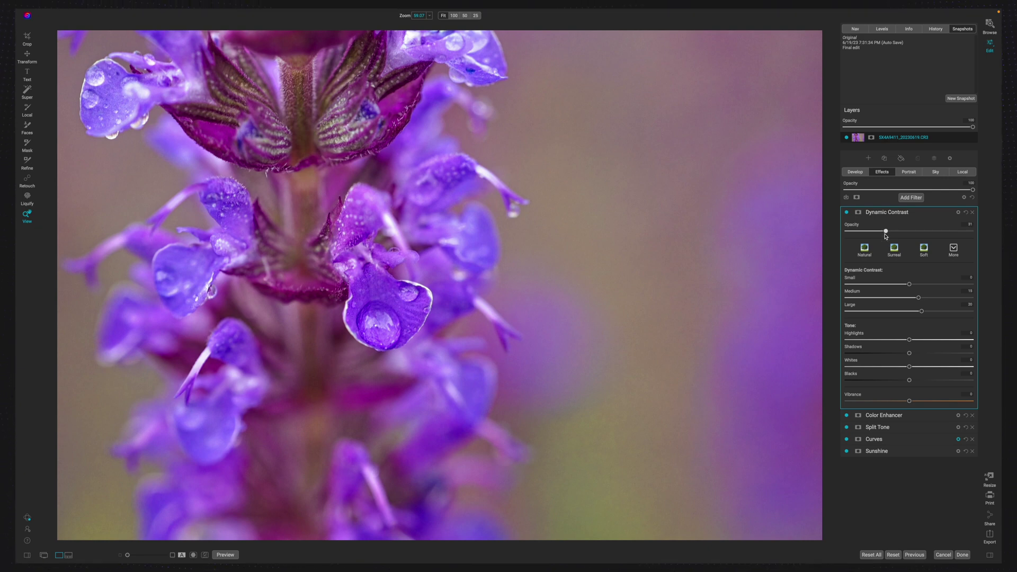
click(846, 213)
click(846, 213)
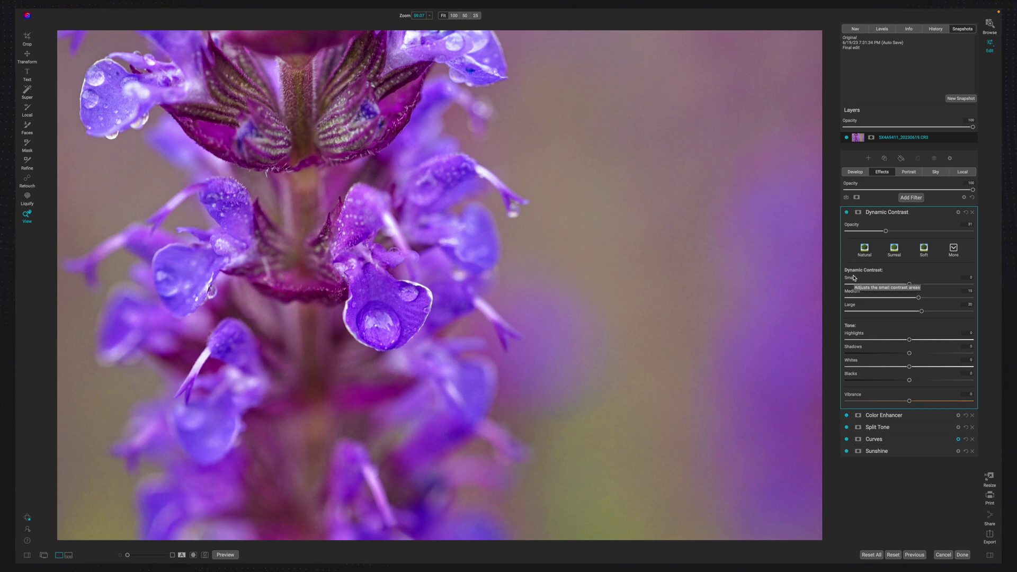
click(886, 214)
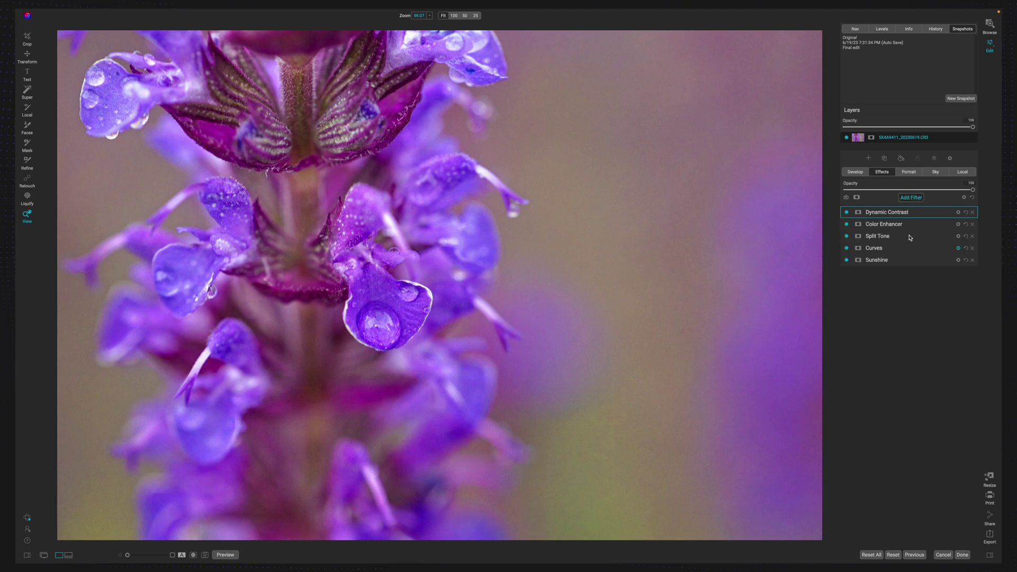
Step: Add a Glow filter in Softlight mode with its Amount at about 30, and compare with and without the filter
click(911, 197)
click(812, 249)
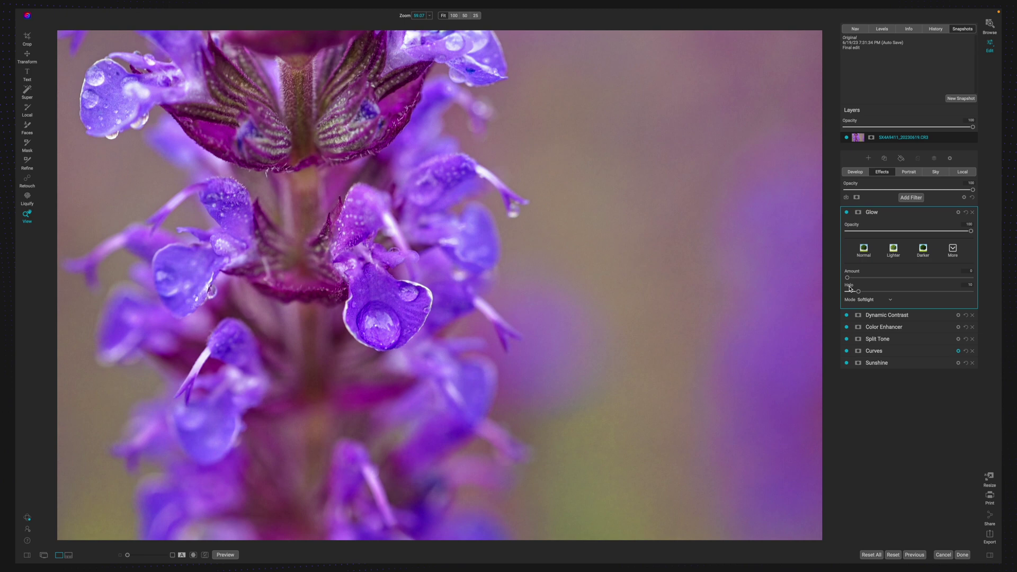
drag(848, 277, 886, 281)
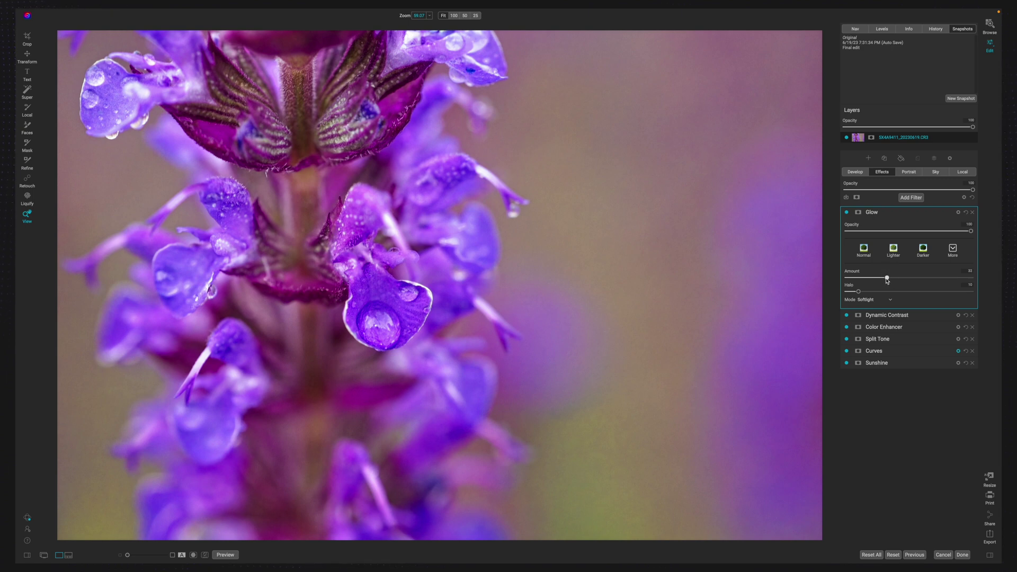
click(846, 213)
click(847, 213)
drag(887, 279, 890, 280)
click(886, 213)
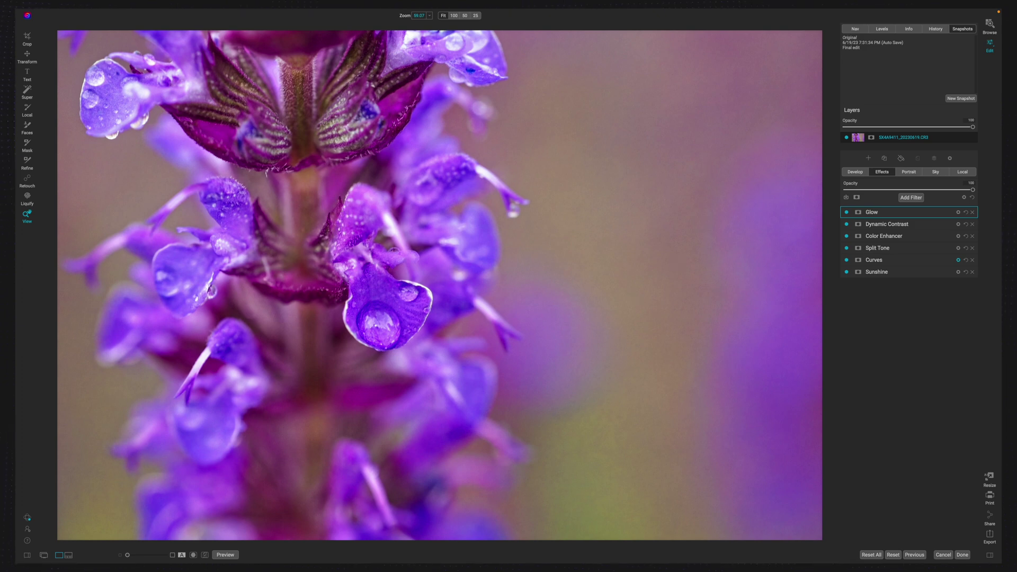
Step: Add a Tone Enhancer filter with Exposure about 0.75, Contrast about 12, Whites 4 and Blacks about -12
click(912, 197)
click(878, 286)
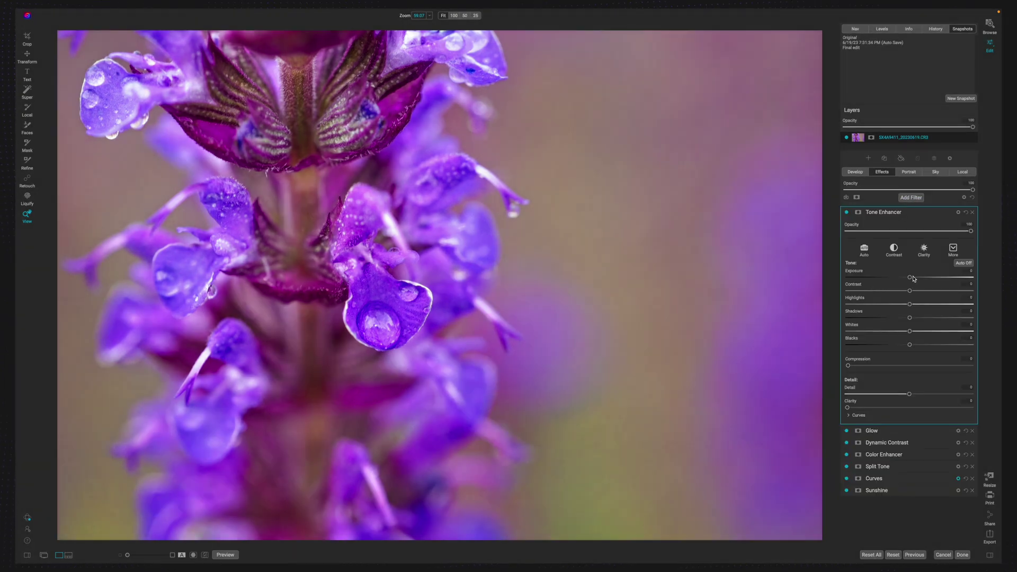
drag(911, 277, 918, 277)
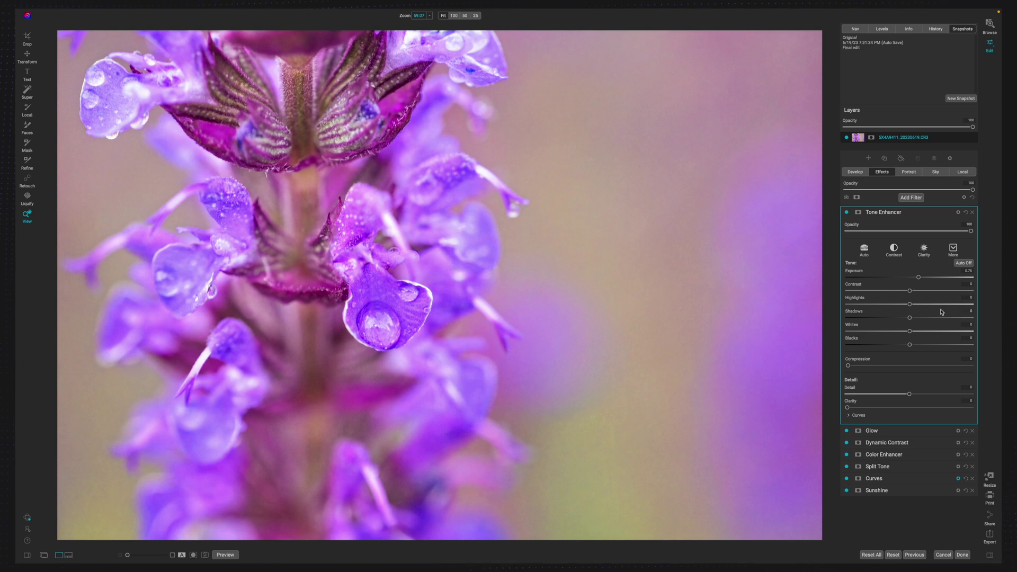
mouse_move(909, 291)
mouse_down()
mouse_move(891, 292)
mouse_move(926, 292)
mouse_up()
mouse_move(909, 345)
mouse_down()
mouse_move(892, 345)
mouse_move(915, 333)
mouse_up()
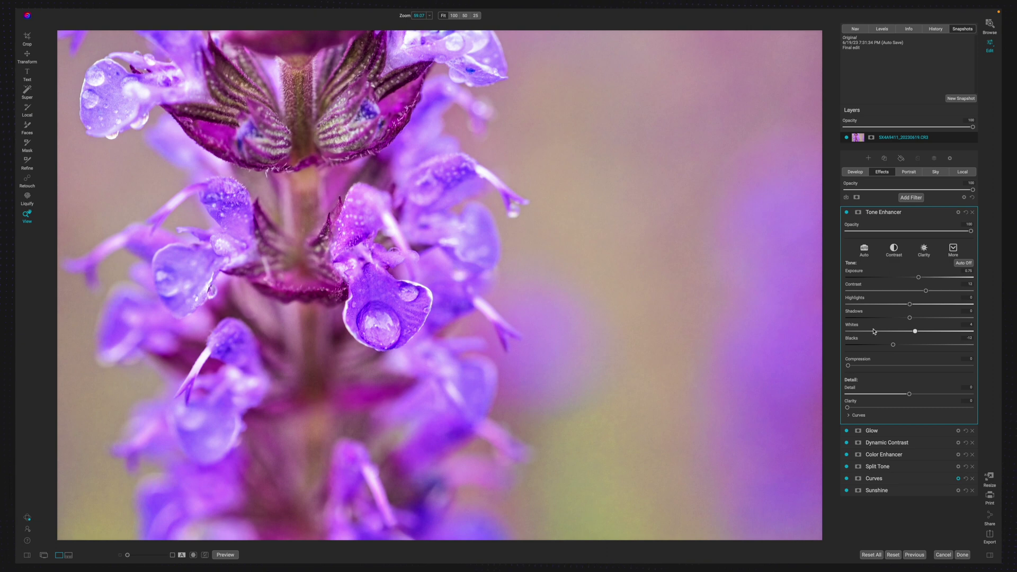
Step: Mask the Tone Enhancer with a Linear Left gradient, tilt it along the flower, soften its transition and shift it onto the petals
key(b)
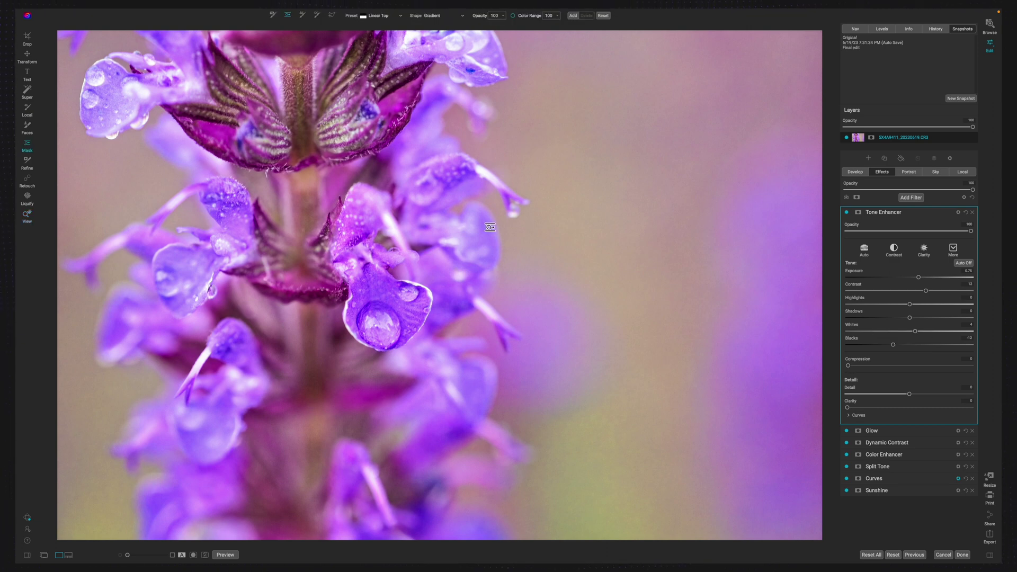
click(378, 16)
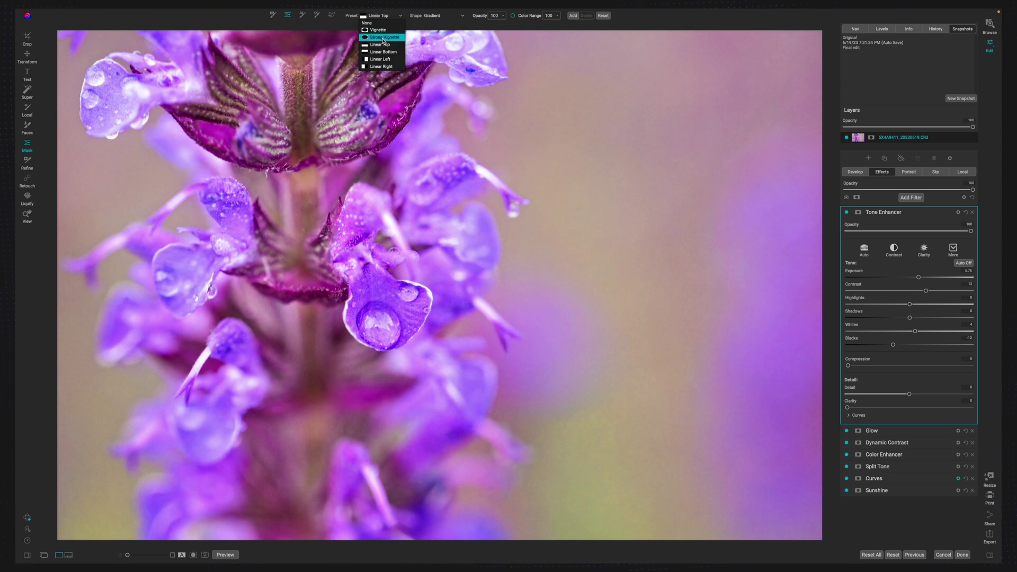
click(381, 59)
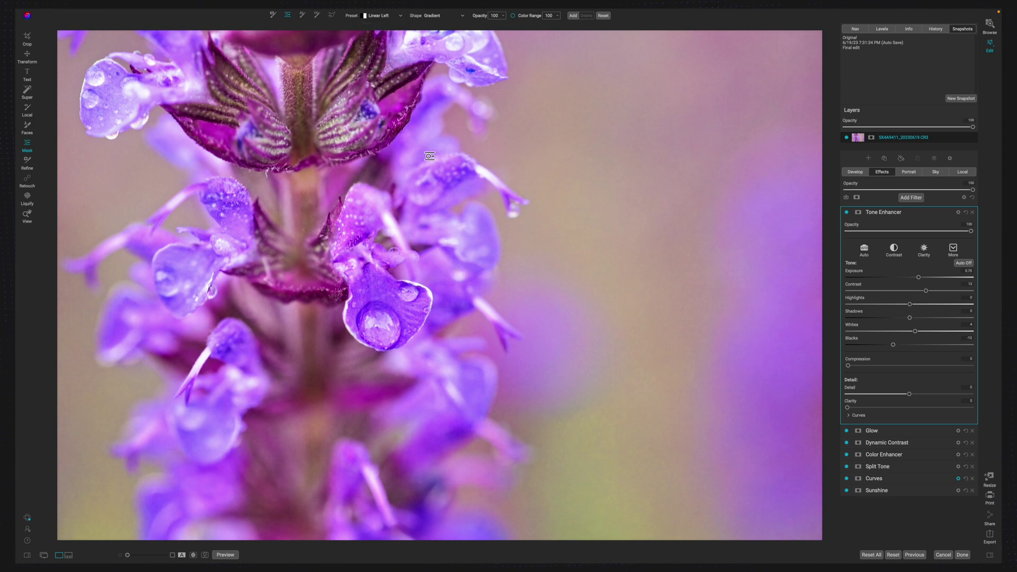
click(506, 249)
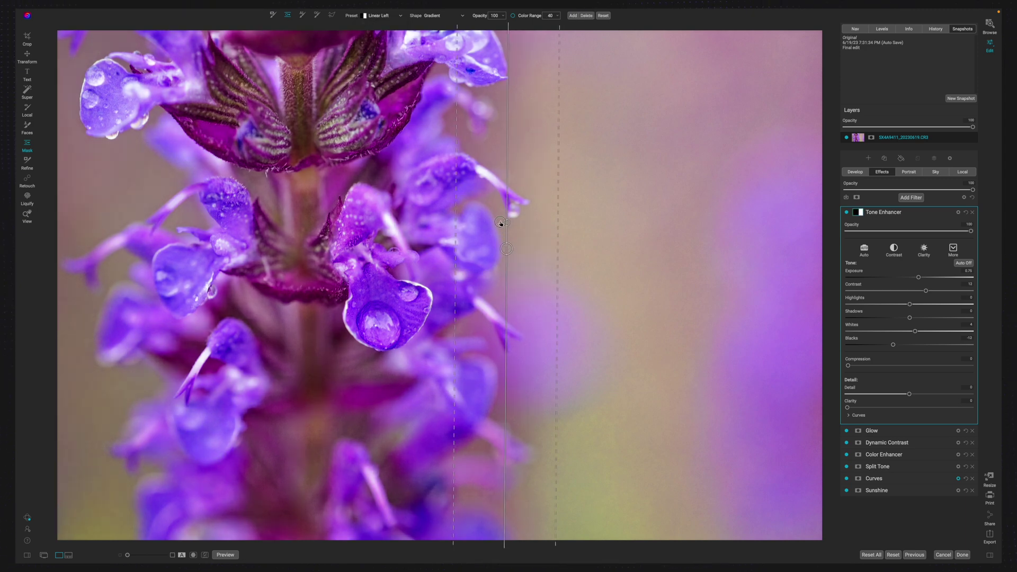
drag(506, 223, 499, 222)
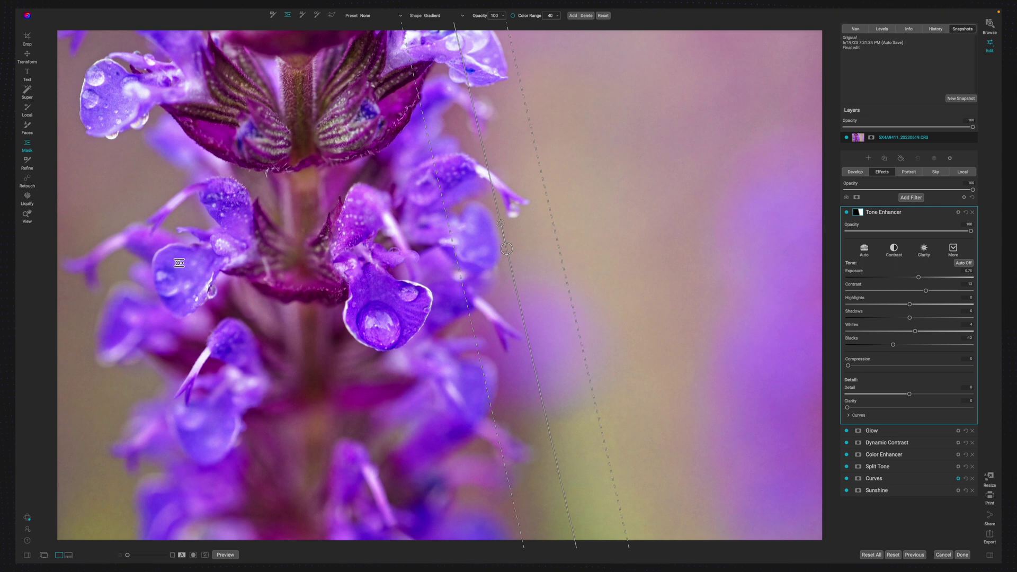
drag(458, 254, 397, 259)
drag(502, 249, 398, 250)
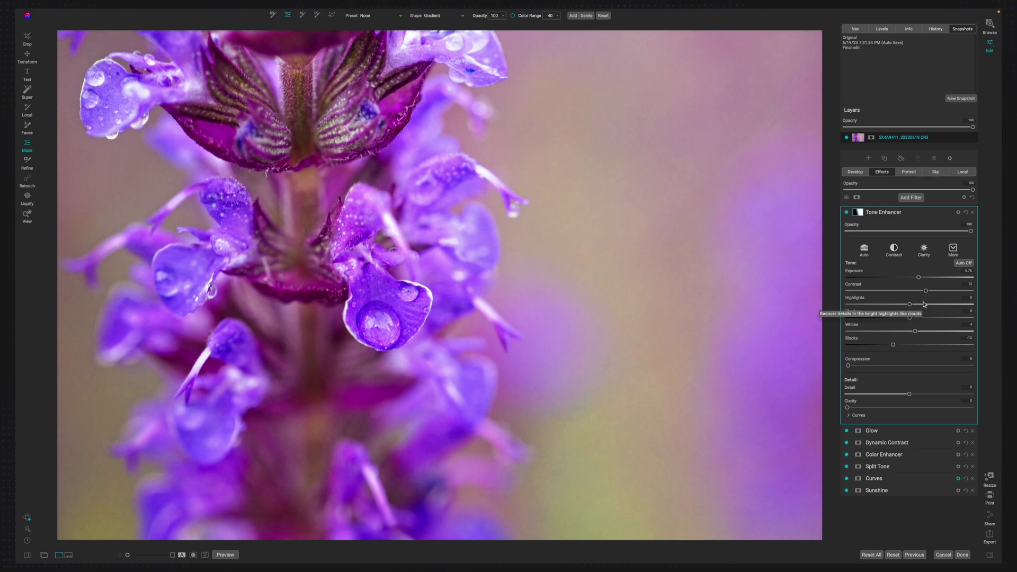
Step: Raise the photo's base Exposure slightly in the Develop Tone & Color settings and return to the filter stack
click(859, 173)
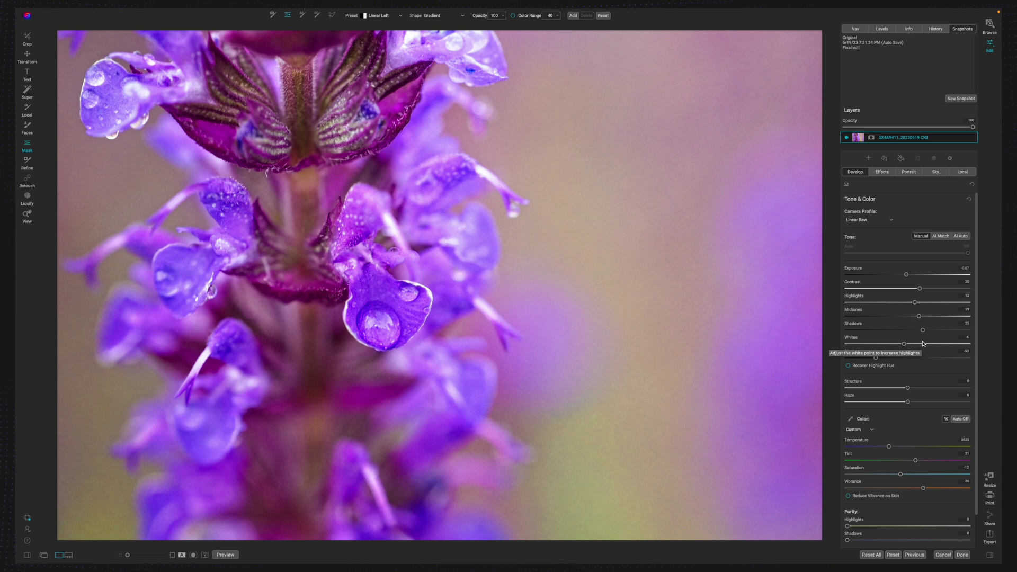
drag(906, 275, 911, 276)
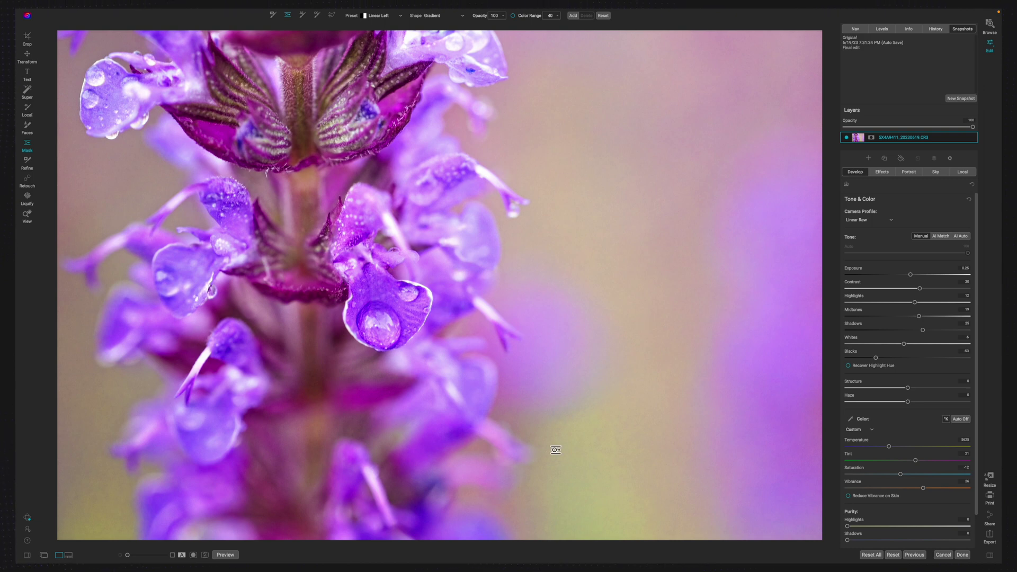
click(885, 174)
click(910, 209)
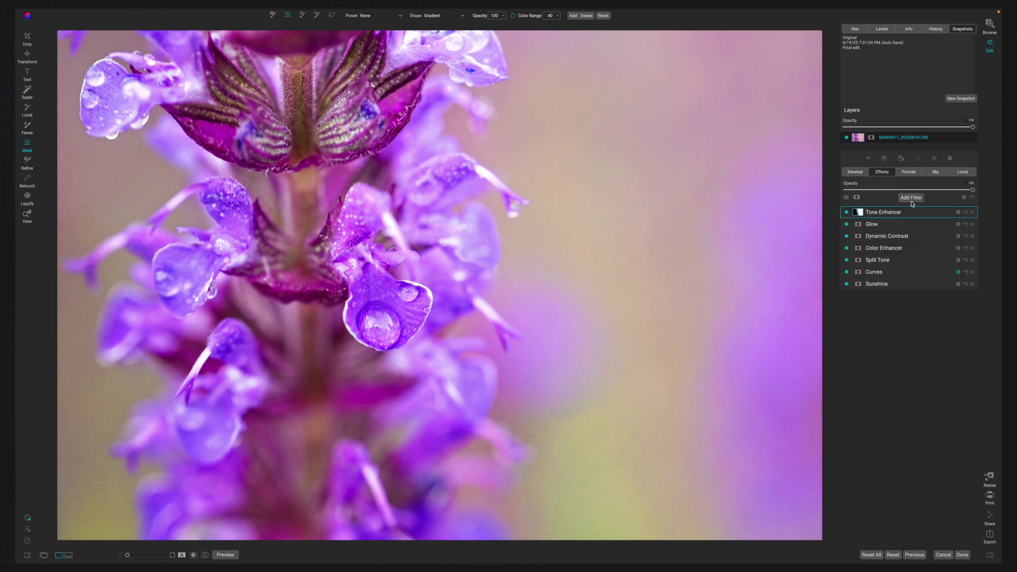
Step: Add a Borders filter with the White Square border, reduce its Scale to a thin frame and set Fit Image to 1
click(911, 197)
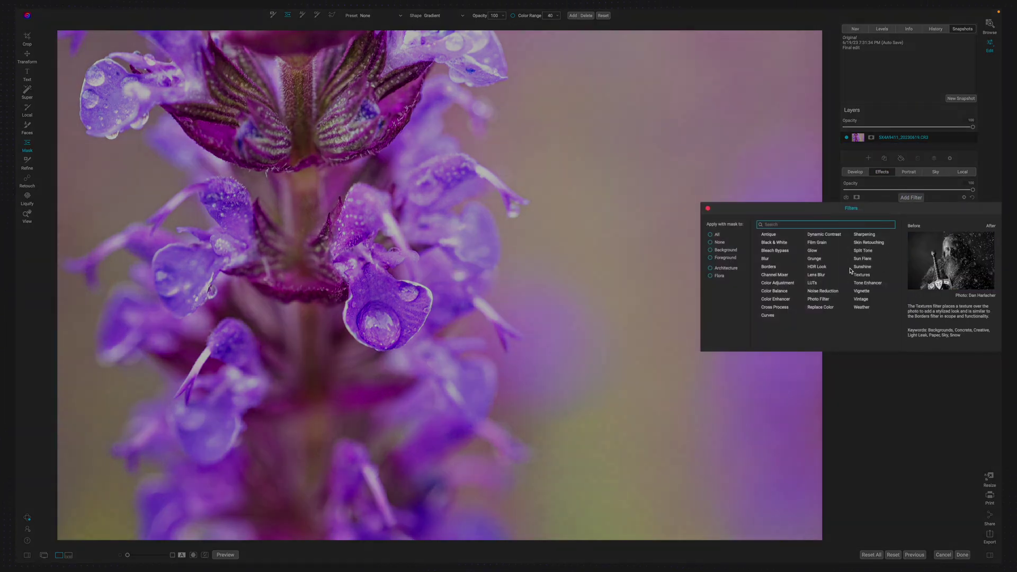
click(771, 271)
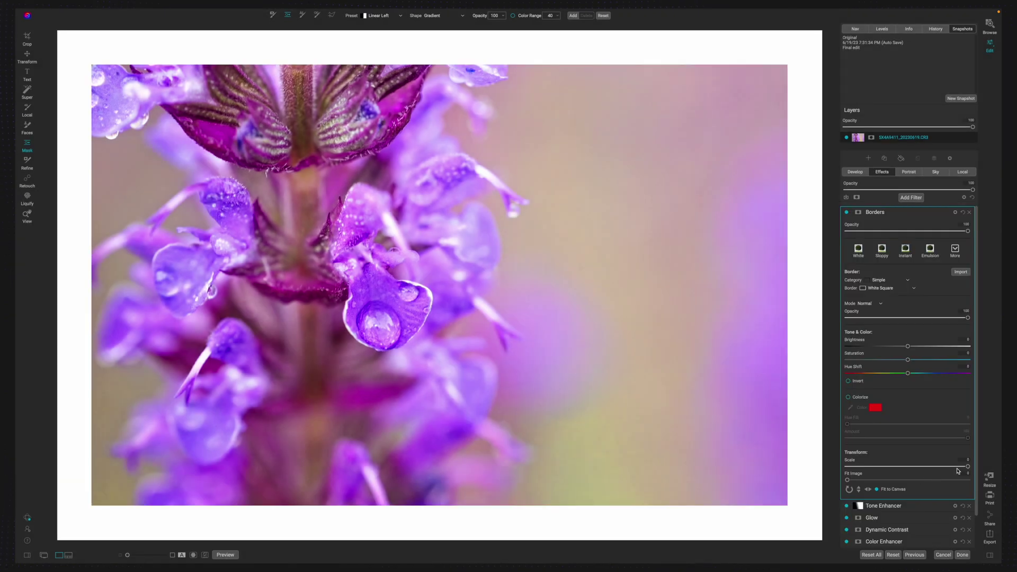
drag(965, 468, 913, 473)
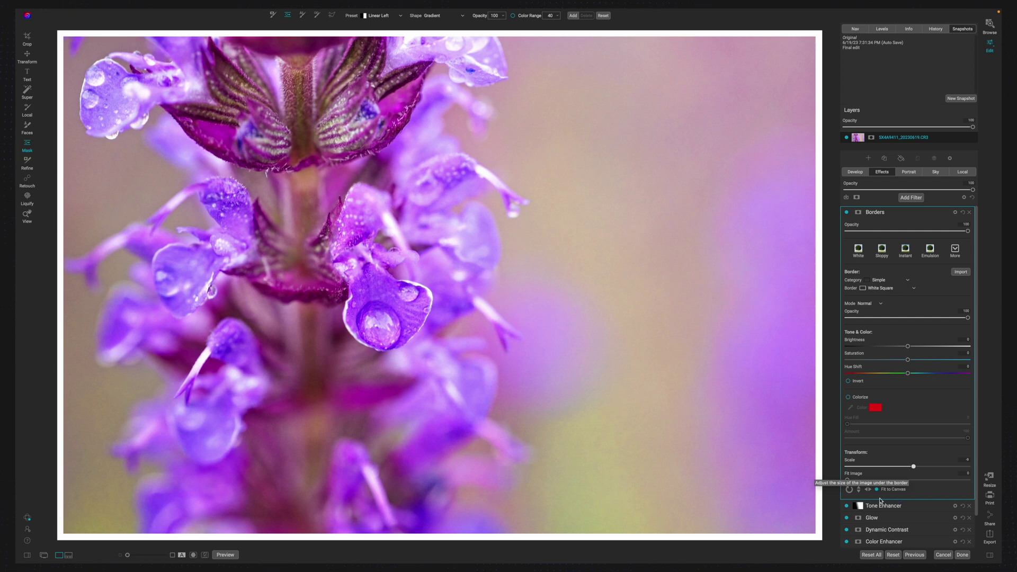
drag(847, 480, 856, 481)
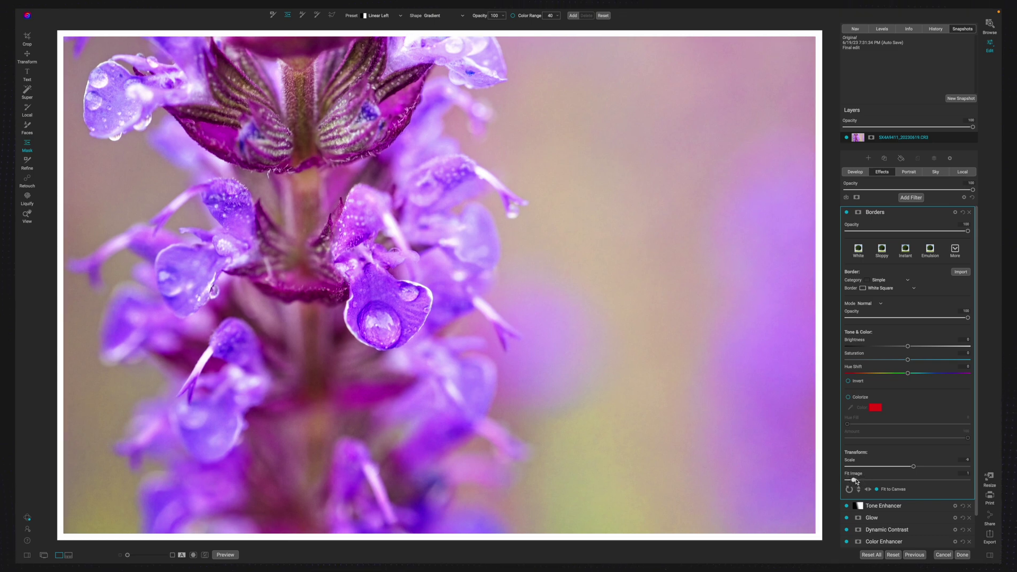
key(backslash)
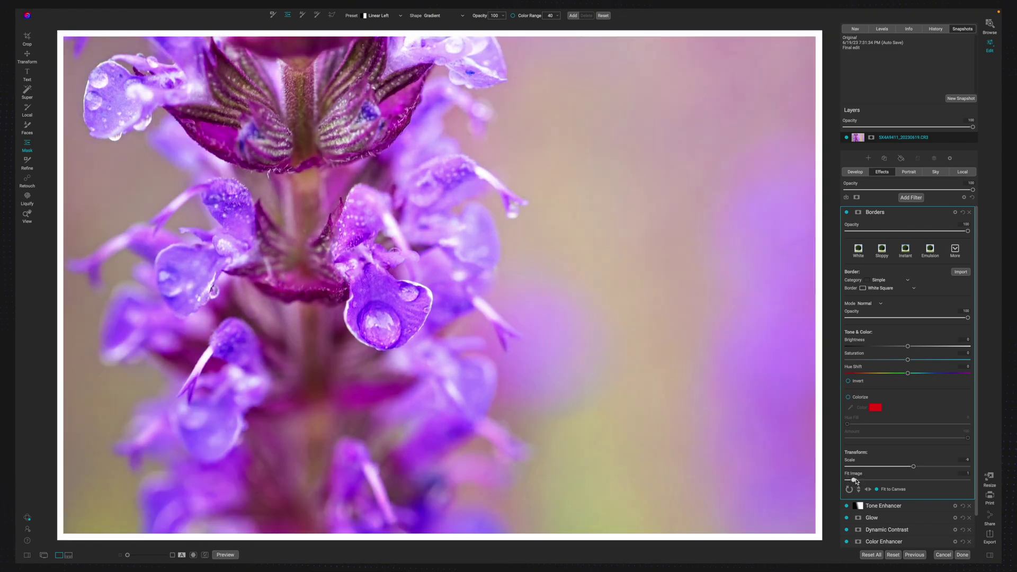